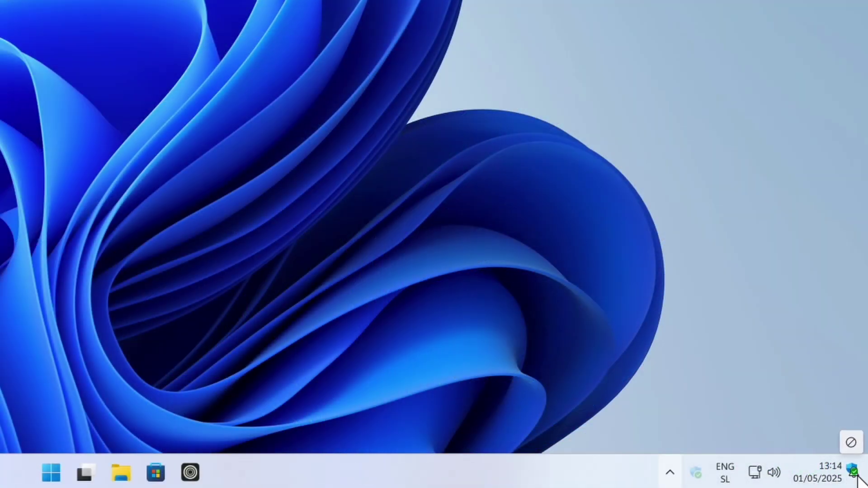
Step: Move the security icon in the system tray, then scroll through the Browse for Mods list
mouse_move(857, 474)
mouse_down()
mouse_move(749, 469)
mouse_move(856, 479)
mouse_up()
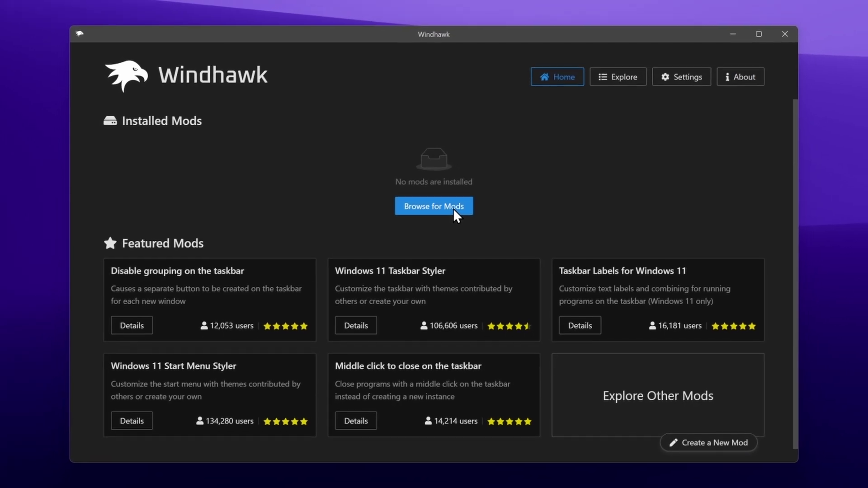
click(433, 207)
scroll(452, 209, down, 10)
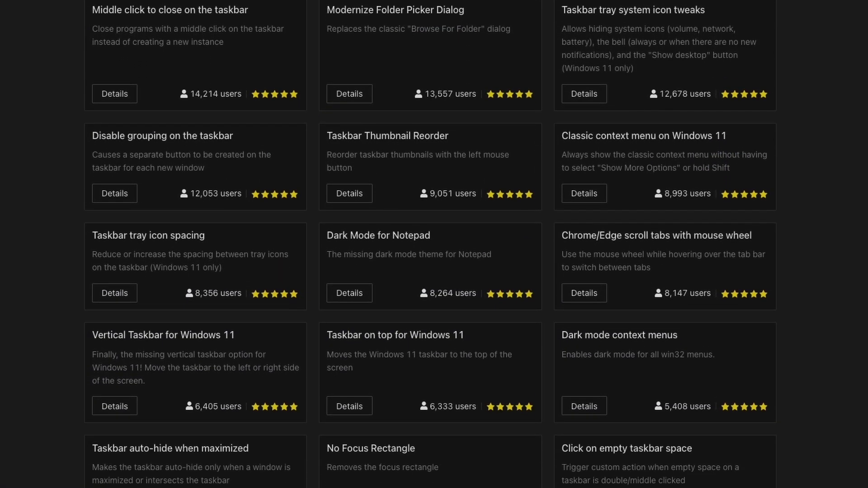
scroll(433, 244, down, 6)
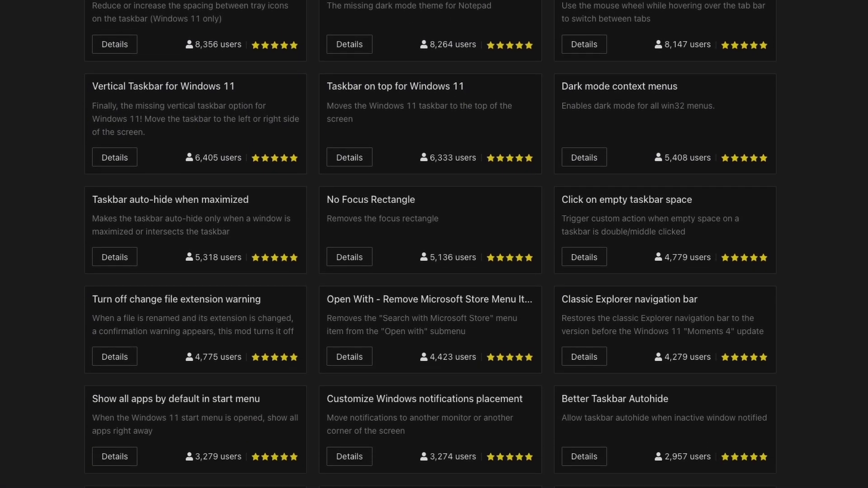
scroll(434, 244, down, 3)
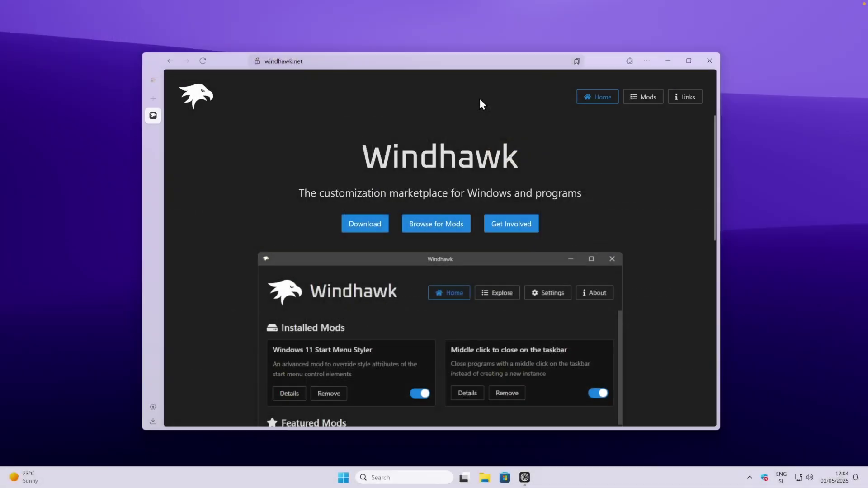
Step: Reload windhawk.net and save the Windhawk installer, windhawk_setup.exe
click(322, 61)
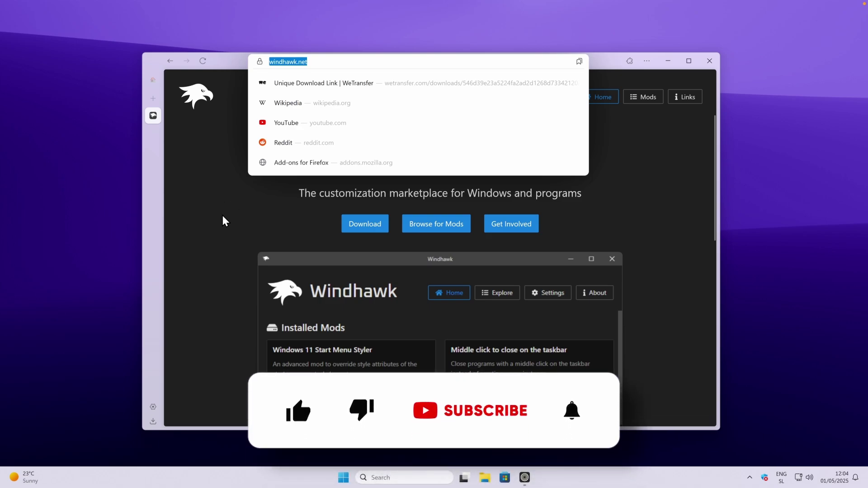
key(Return)
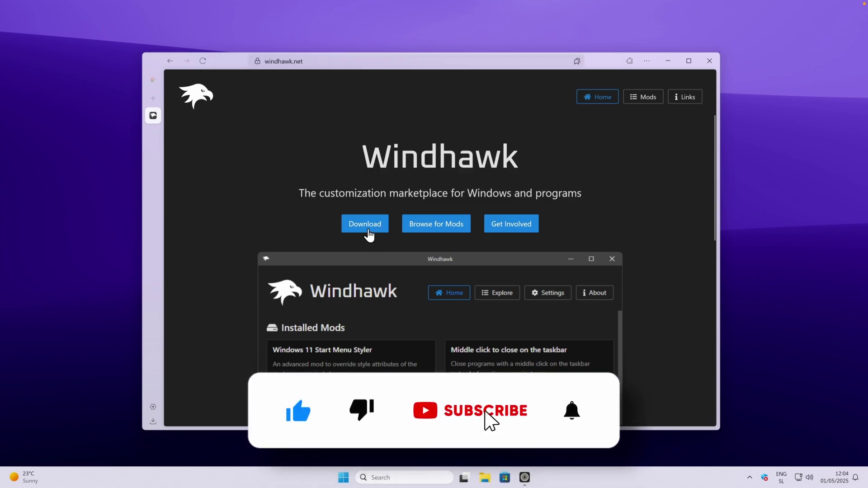
click(372, 215)
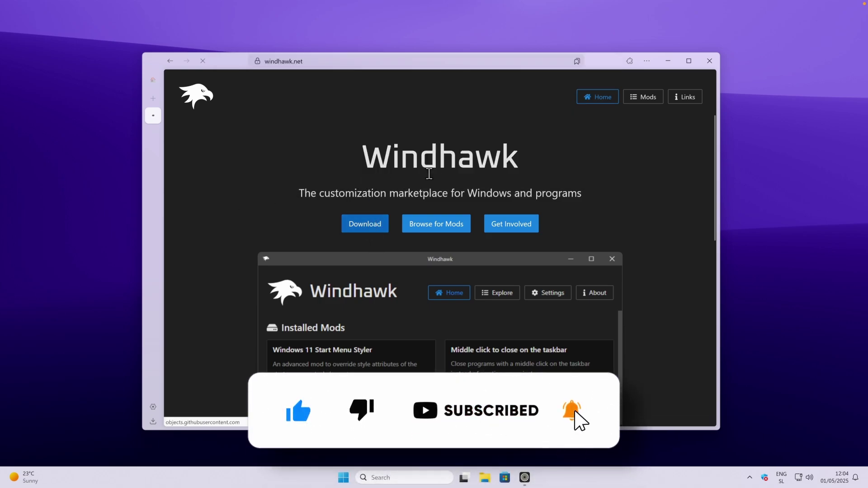
click(467, 272)
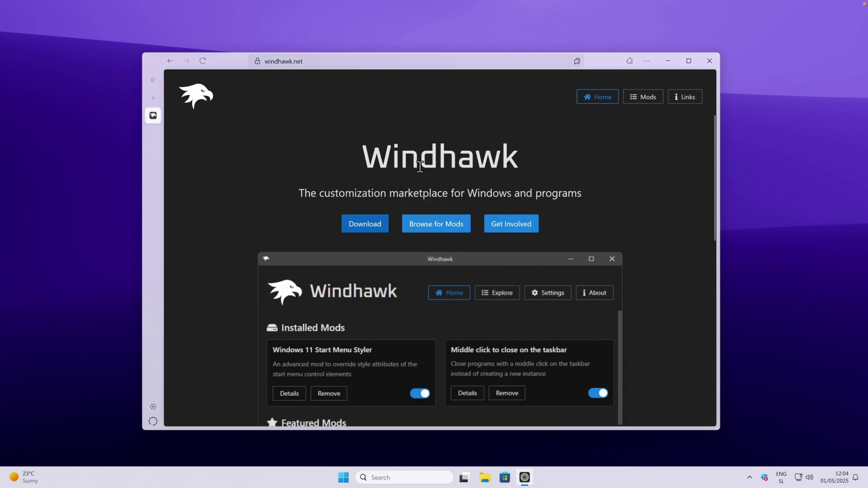
Step: Launch windhawk_setup.exe from the Downloads folder in File Explorer
click(484, 478)
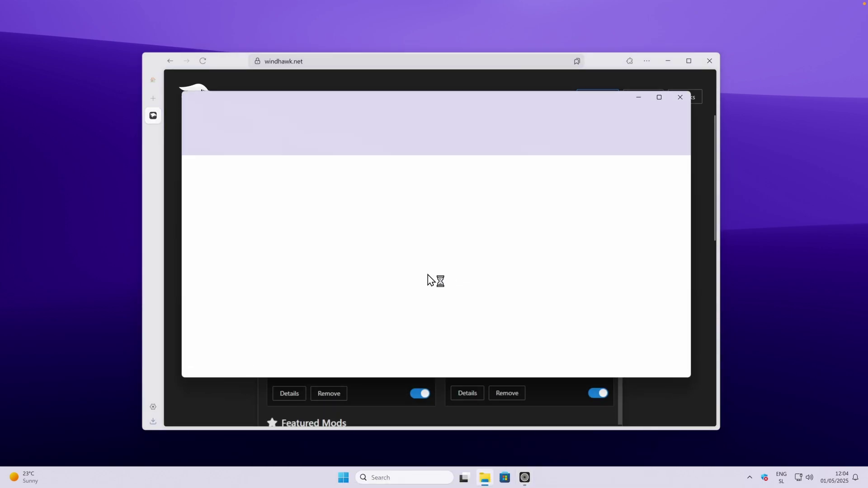
click(225, 239)
double_click(323, 186)
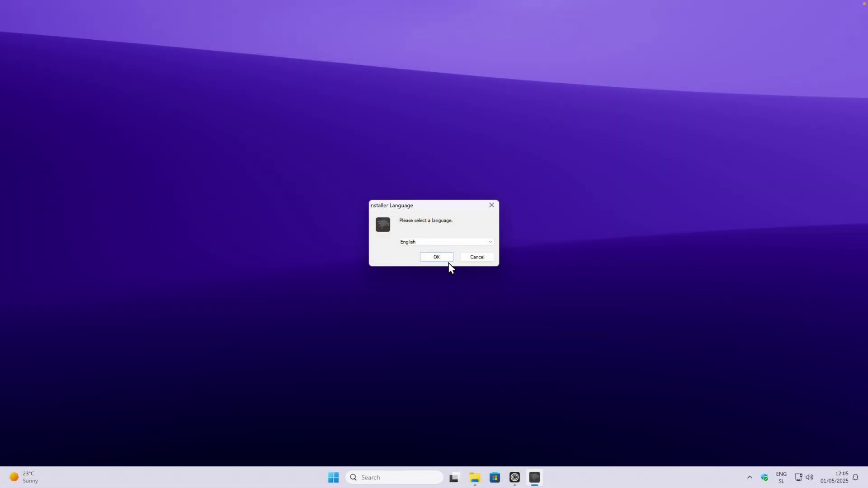
Step: Install Windhawk in English with default components into C:\Program Files\Windhawk
click(446, 259)
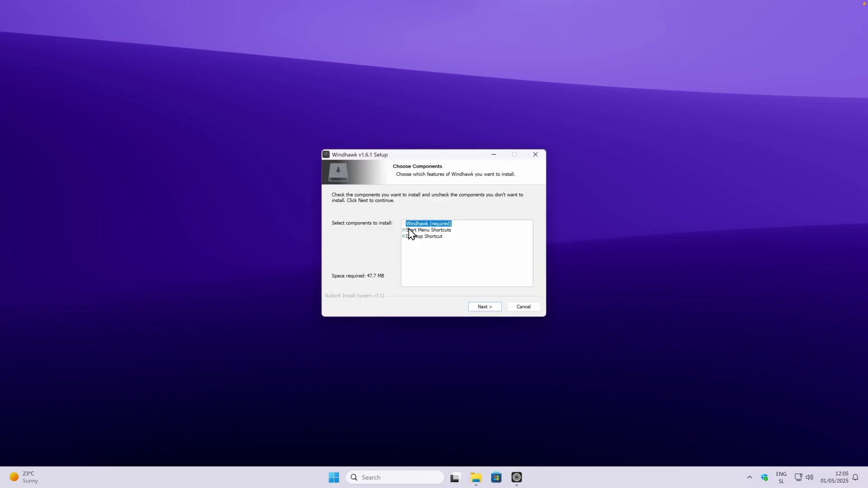
click(487, 305)
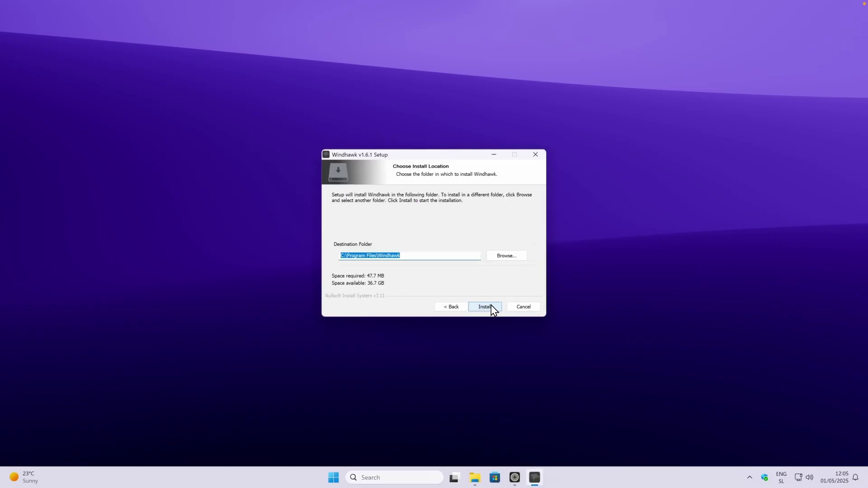
click(487, 307)
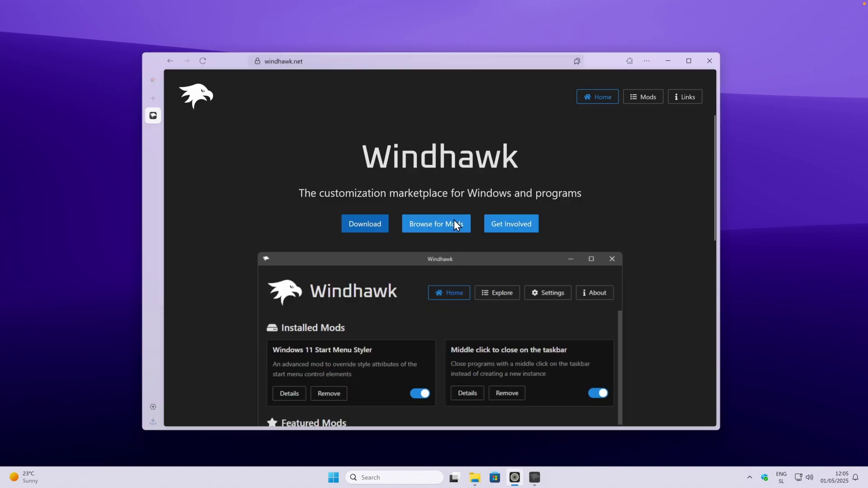
Step: Open the windhawk.net mods catalogue and highlight the Windows 11 Start Menu Styler's title and user count
click(432, 231)
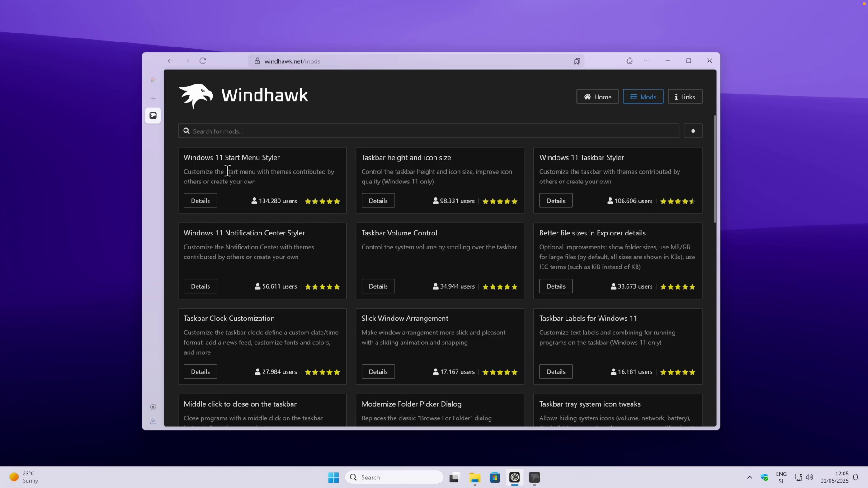
drag(185, 157, 286, 153)
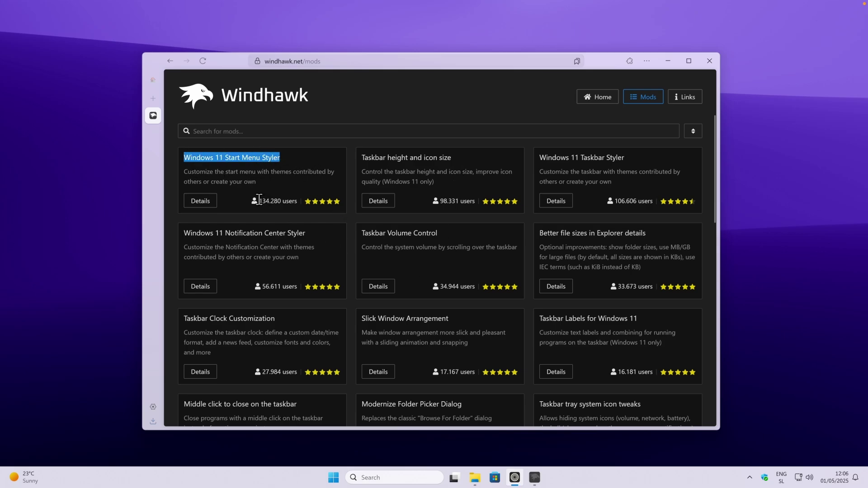
drag(259, 200, 291, 200)
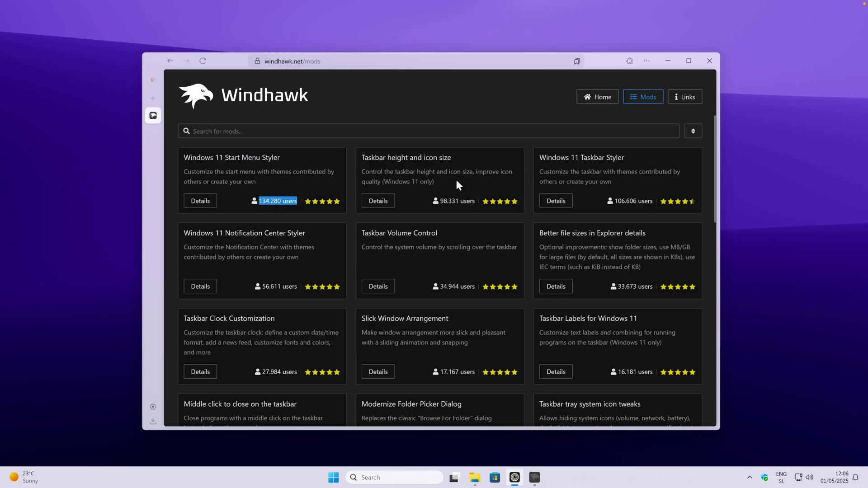
Step: Close the completed Windhawk installer with Finish
scroll(520, 190, down, 3)
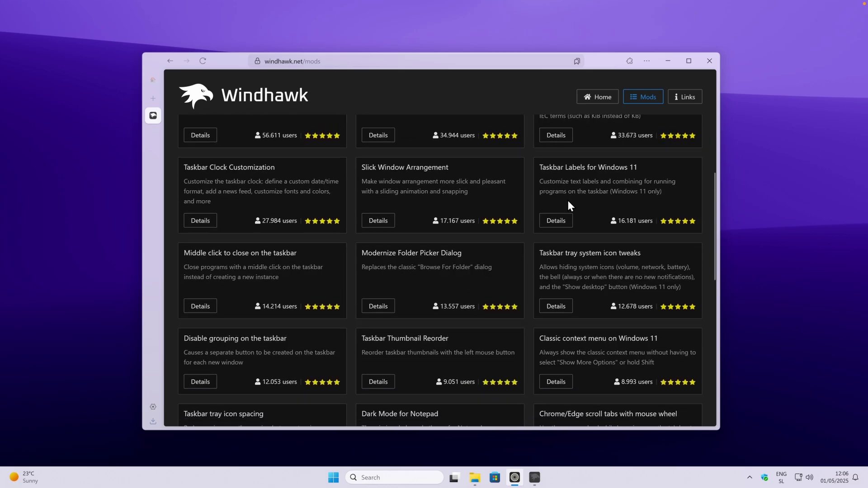
scroll(556, 204, down, 4)
scroll(538, 213, up, 7)
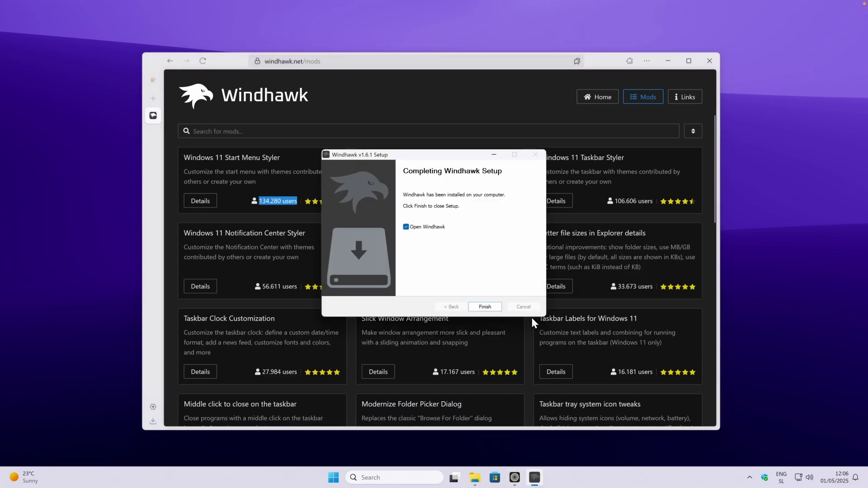
click(490, 306)
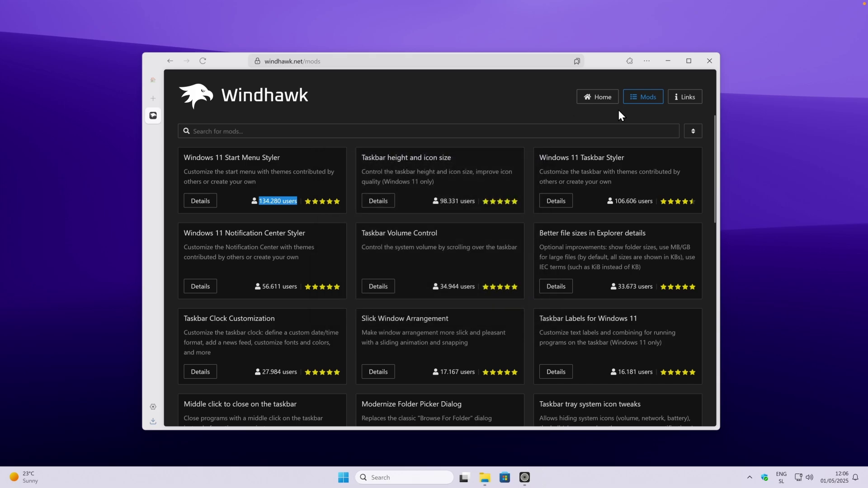
Step: Minimize the browser and sort Windhawk's other mods by Popular and top rated
click(671, 62)
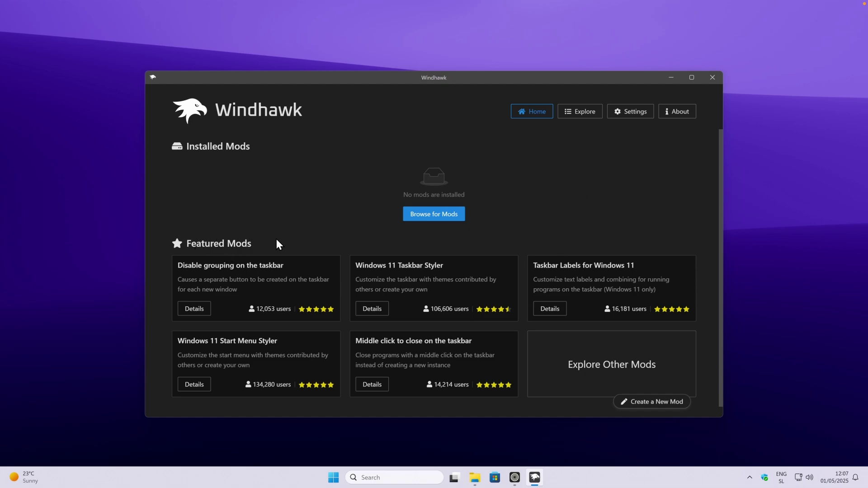
scroll(335, 228, down, 1)
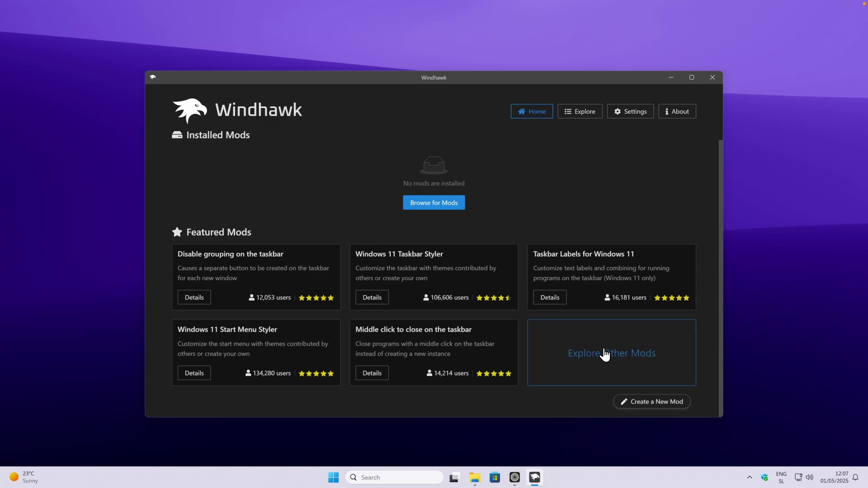
click(585, 327)
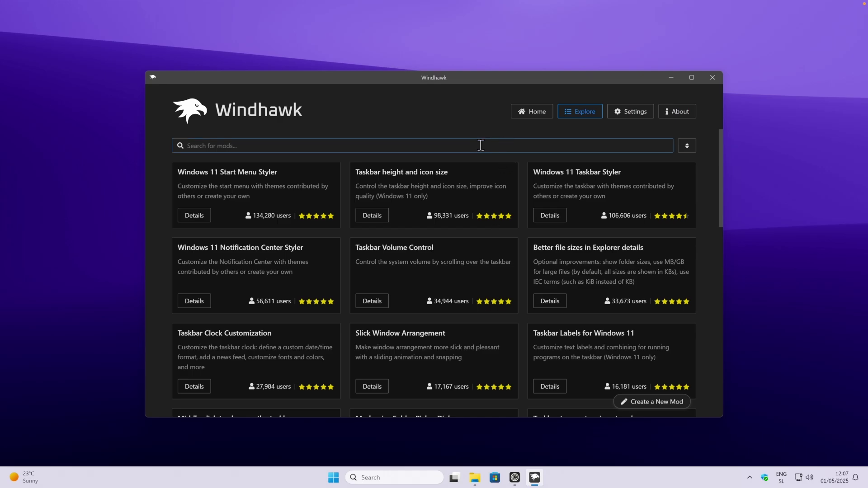
click(313, 144)
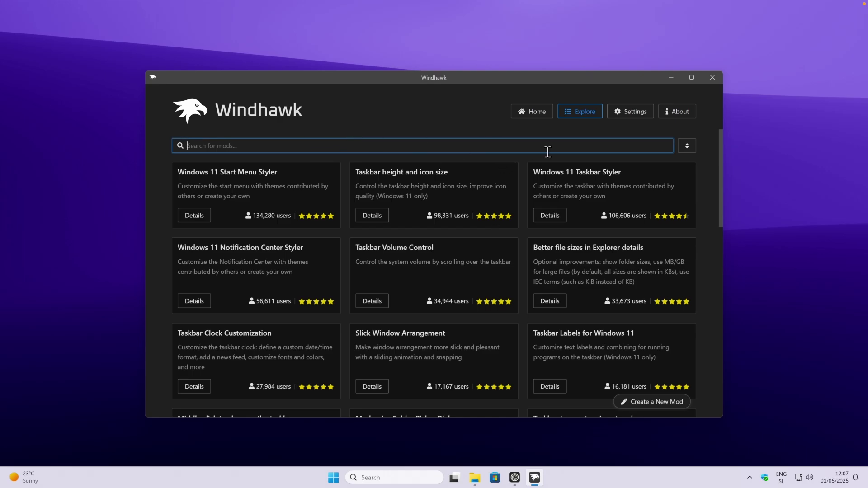
click(688, 146)
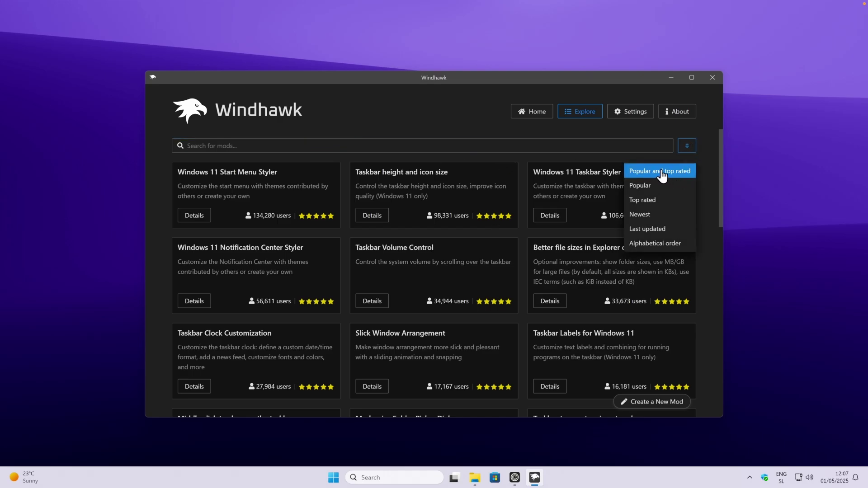
click(662, 187)
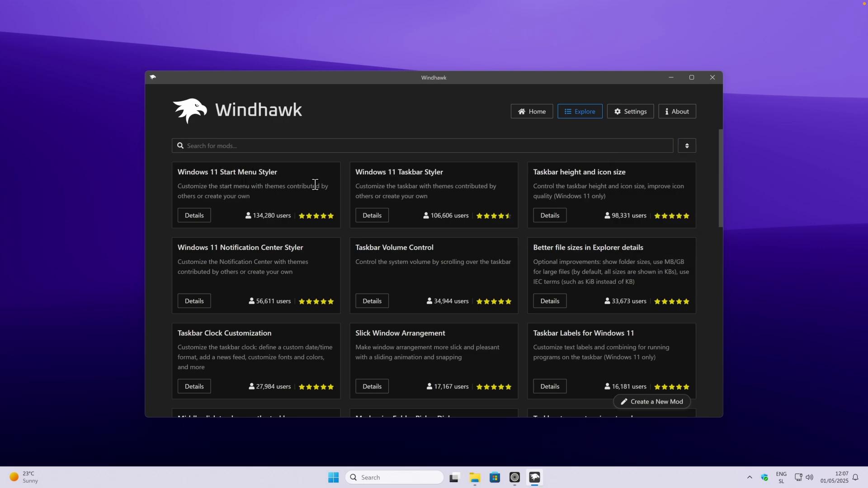
click(262, 199)
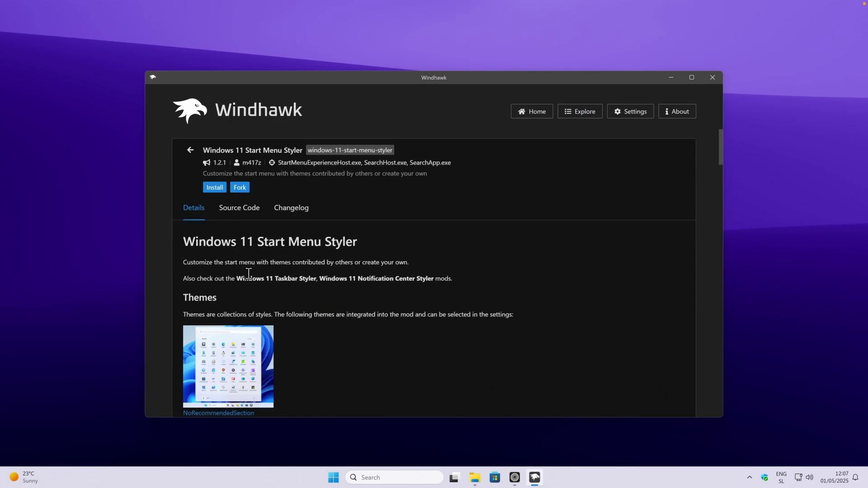
click(211, 191)
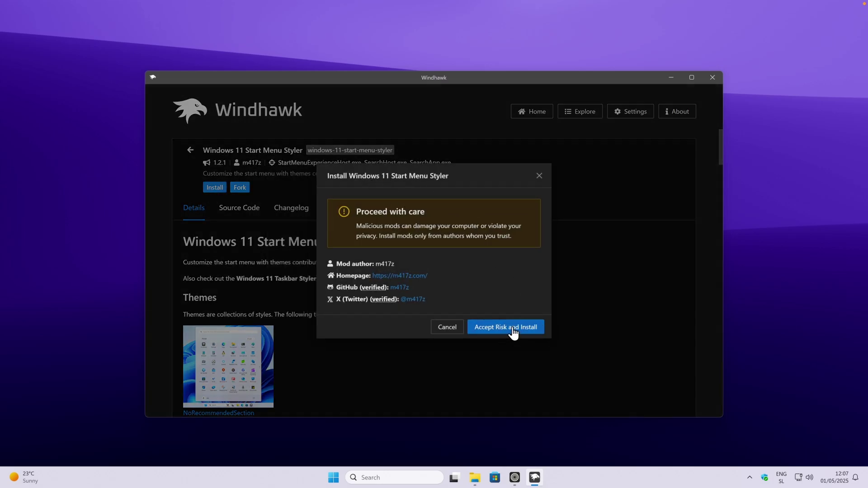
key(Return)
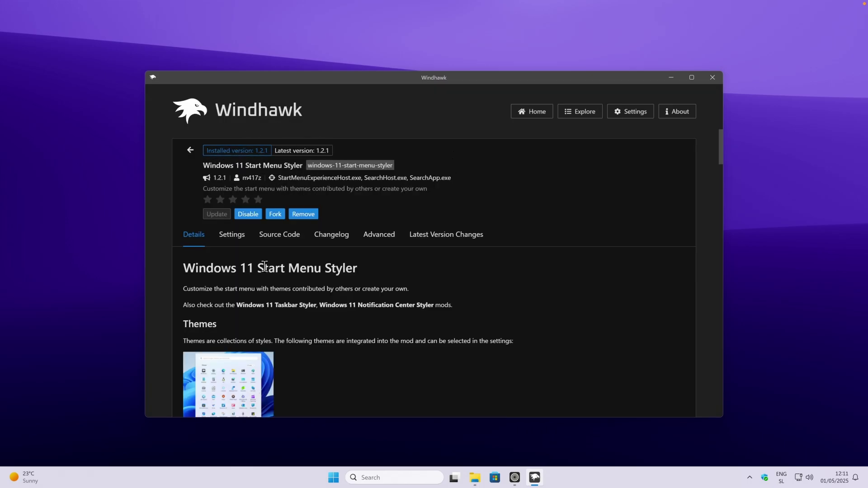
scroll(355, 295, down, 4)
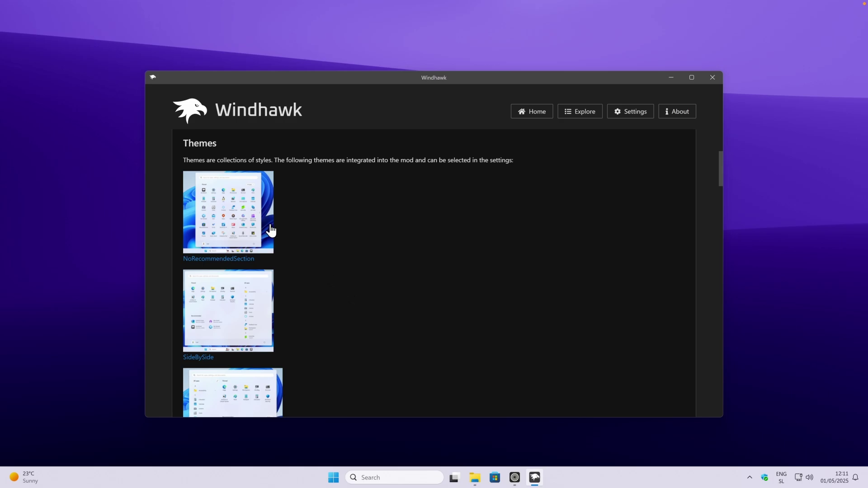
scroll(270, 219, down, 3)
scroll(301, 225, down, 5)
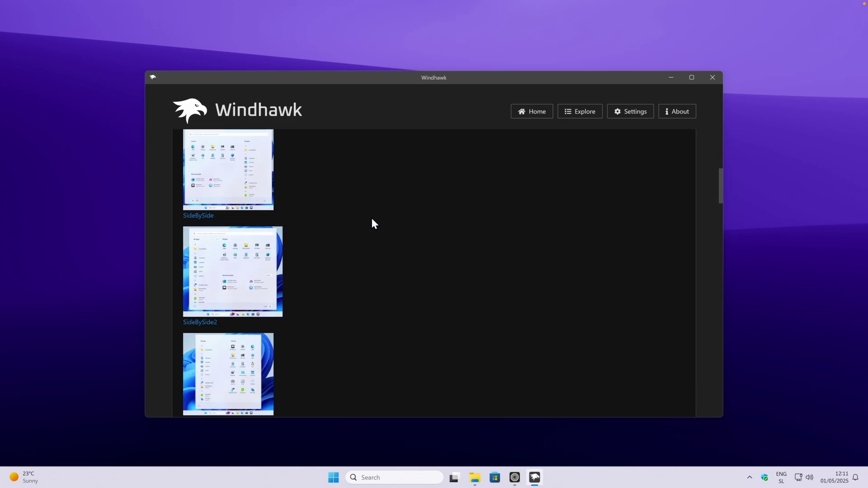
scroll(414, 275, up, 12)
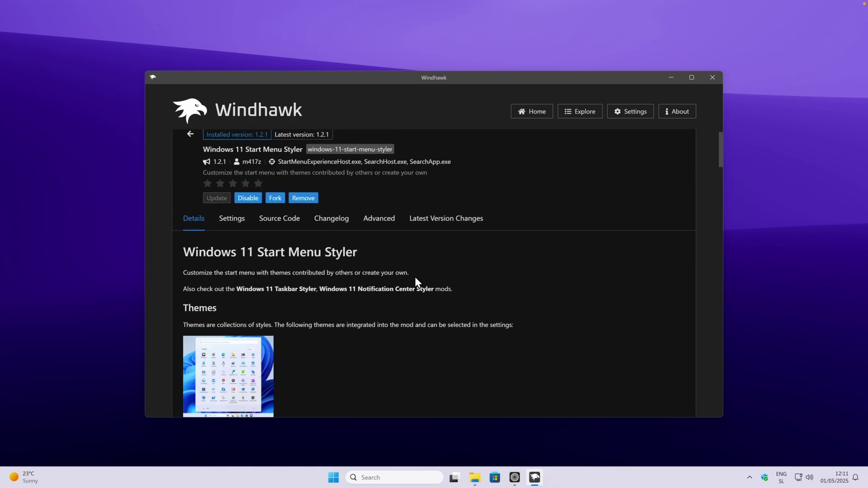
Step: Save SideBySideMinimal as the Start Menu Styler theme, then show the desktop
click(233, 241)
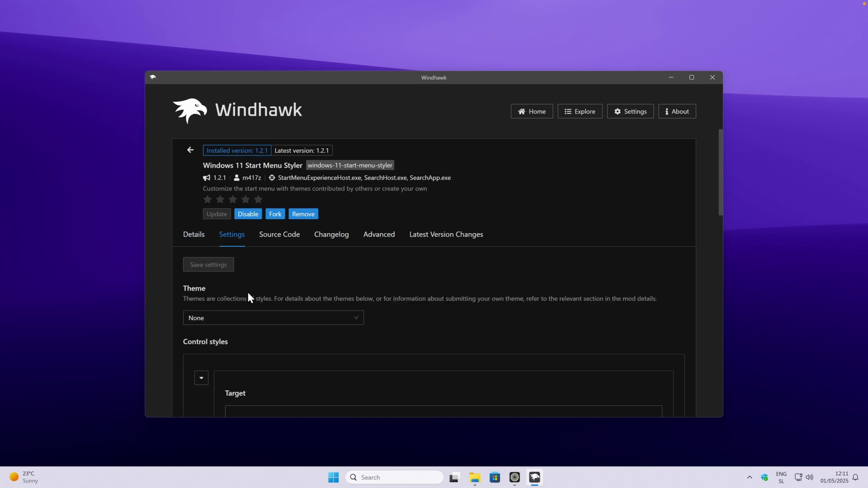
click(214, 323)
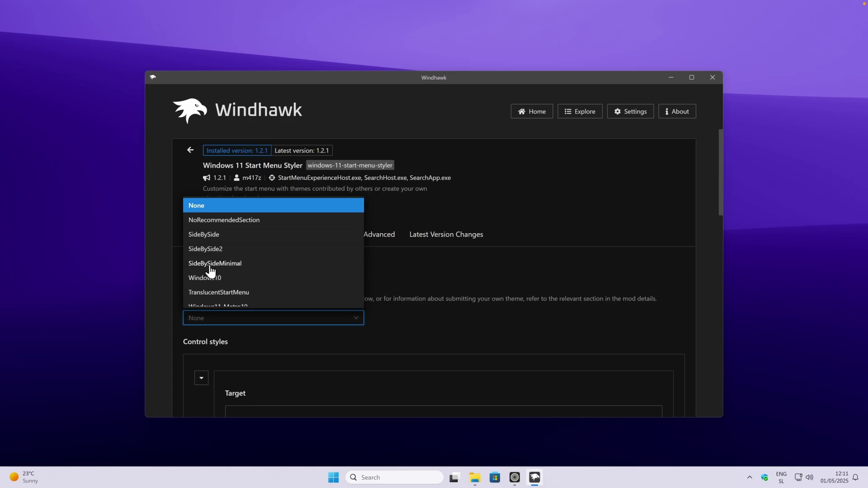
click(248, 264)
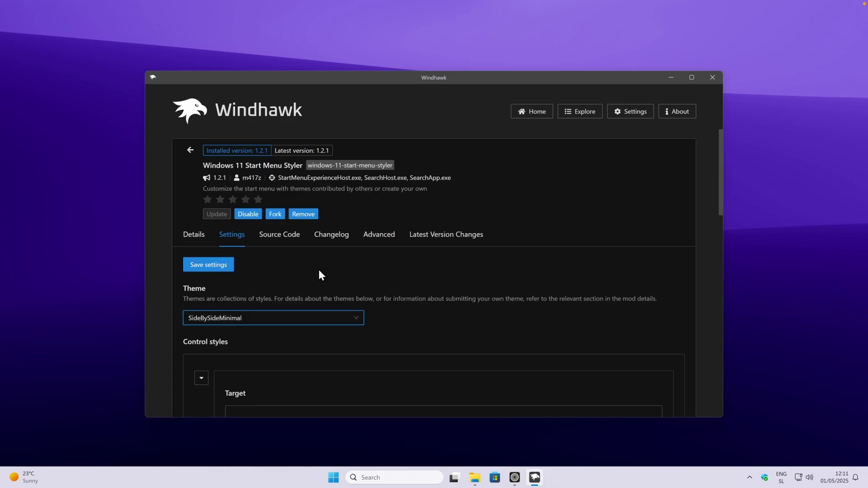
click(219, 270)
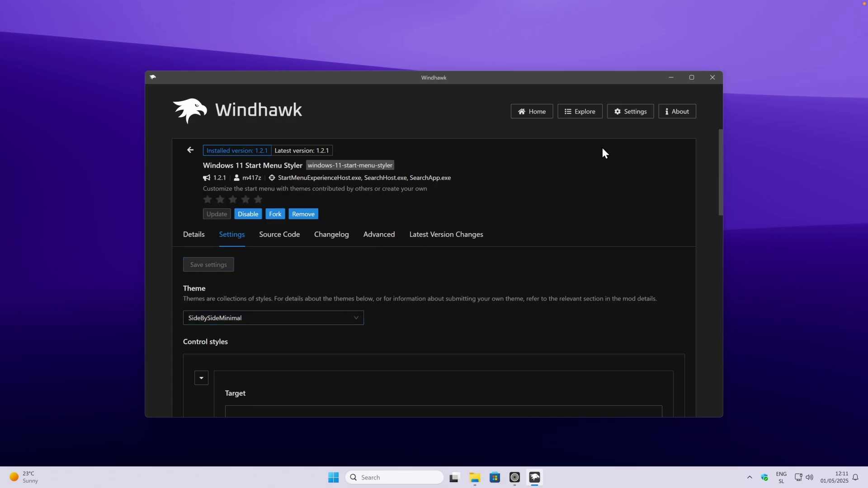
key(super+d)
Step: Open the Start menu, scroll the app list, and show the Lock, Shut down and Restart options
key(super)
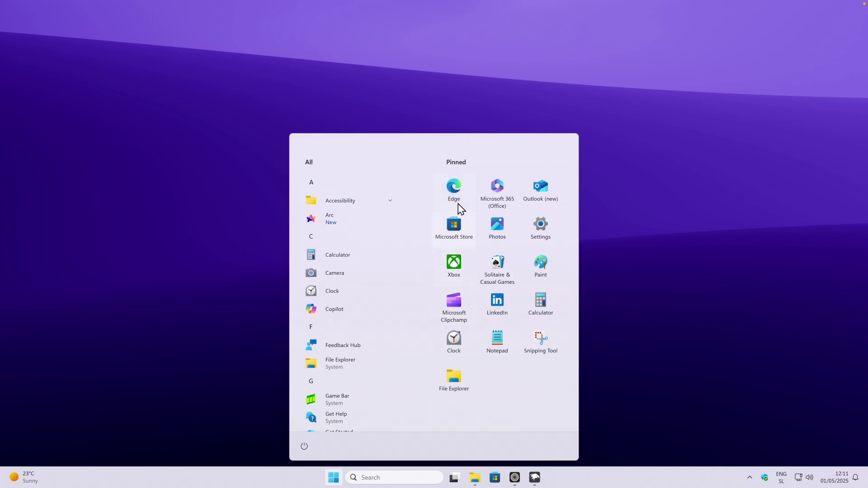
scroll(384, 267, down, 3)
scroll(389, 249, down, 10)
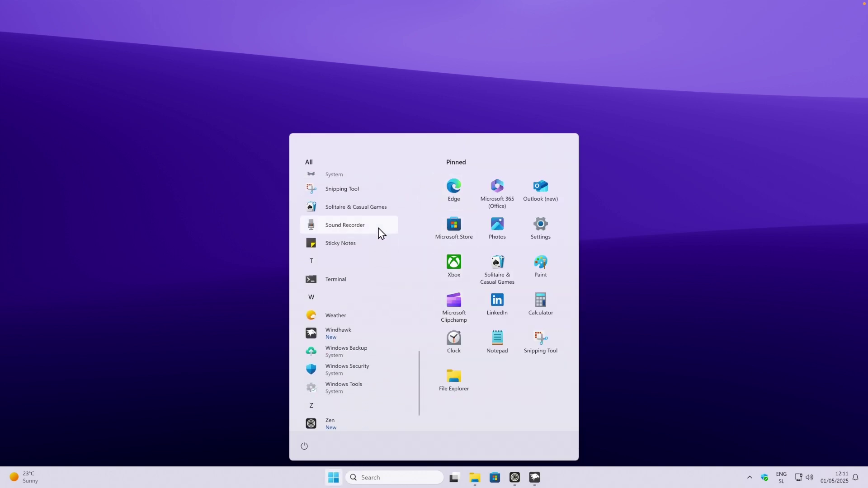
scroll(380, 232, up, 15)
scroll(364, 343, down, 15)
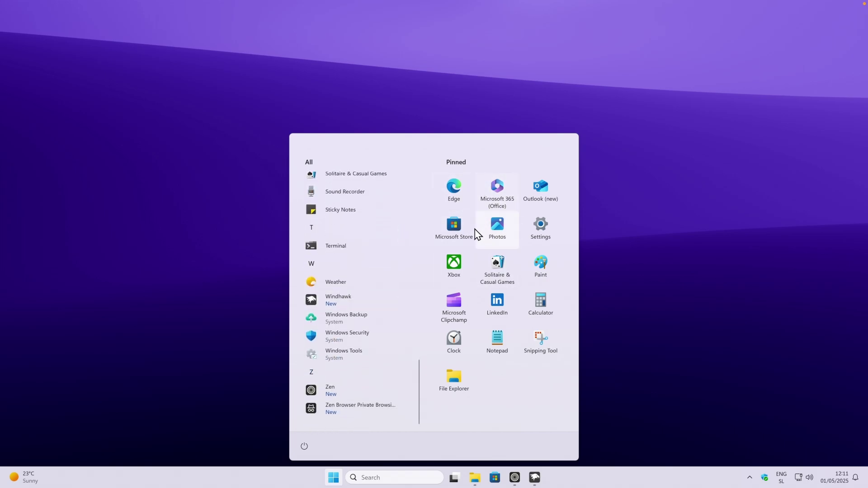
click(309, 445)
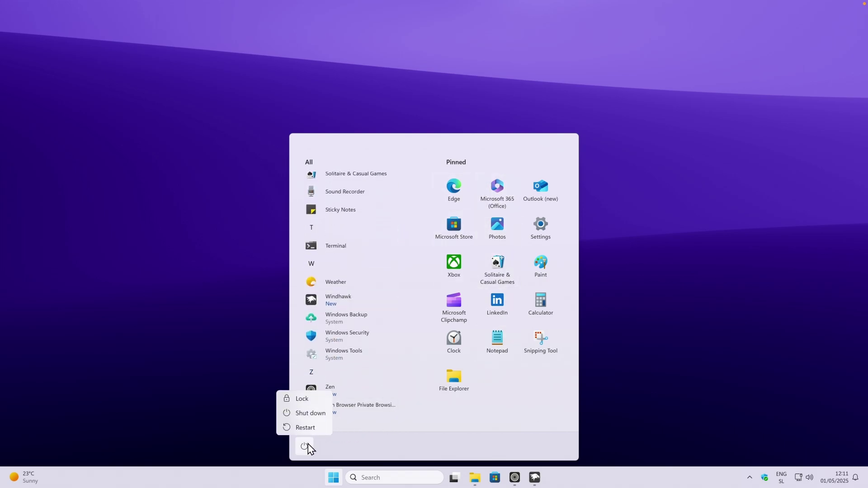
Step: Save Down Aero as the Start Menu Styler theme and open the Start menu to view it
click(536, 480)
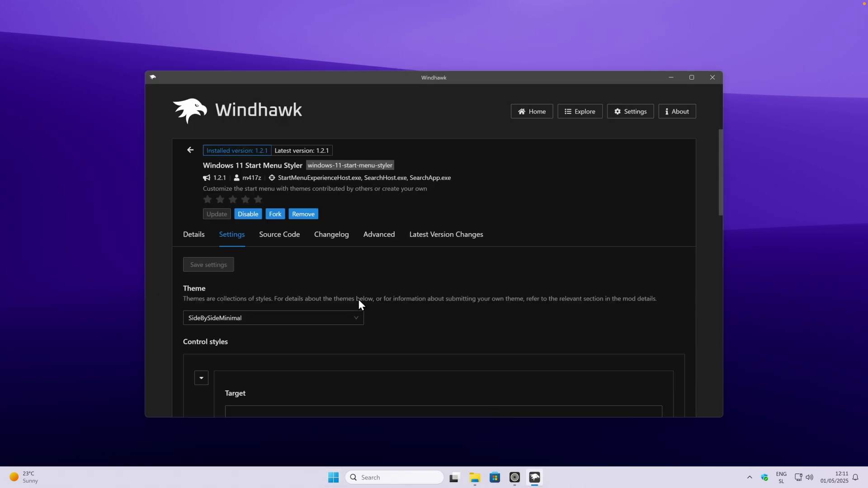
click(305, 319)
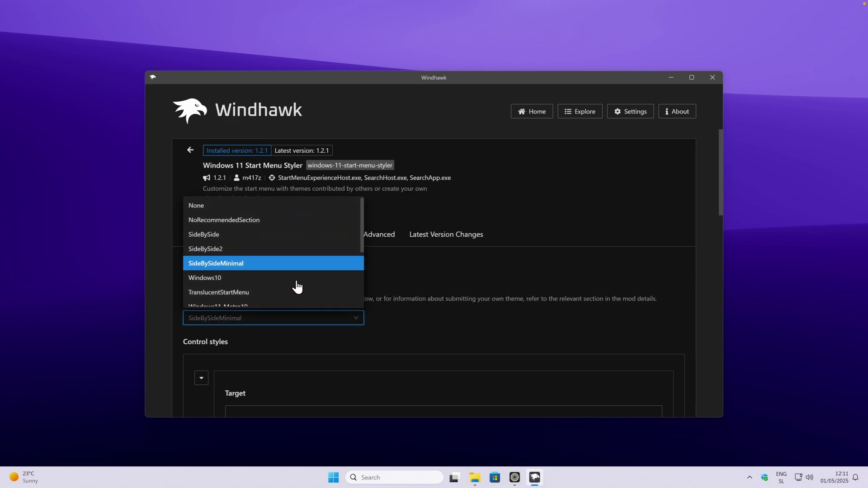
scroll(298, 284, down, 2)
scroll(297, 284, down, 1)
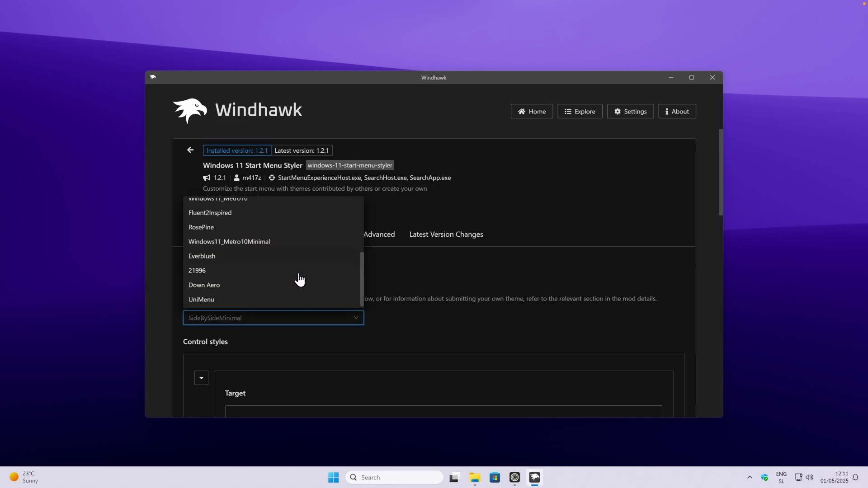
click(230, 285)
click(220, 270)
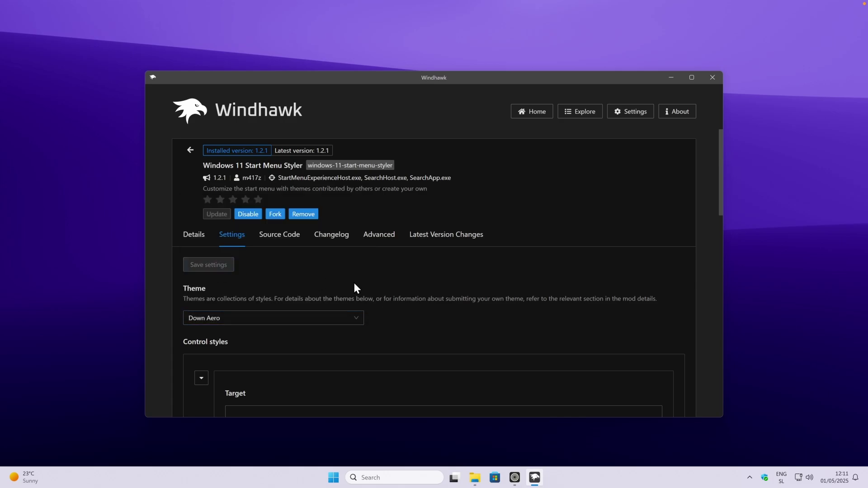
click(678, 76)
click(338, 477)
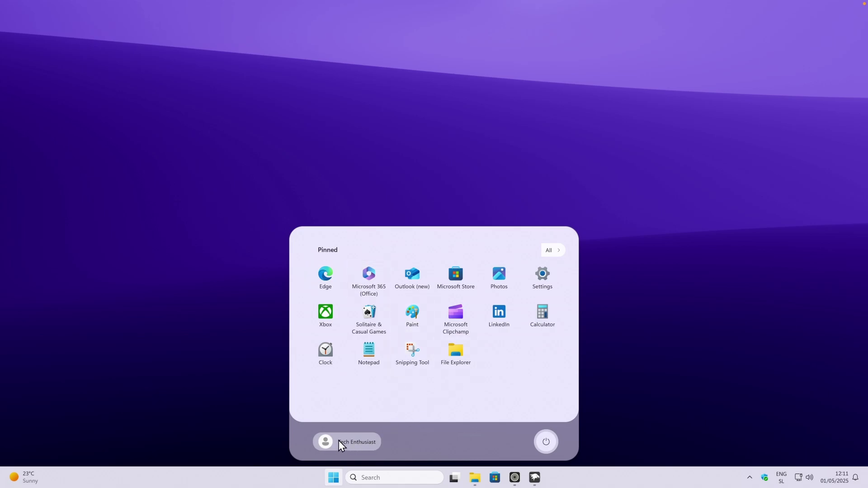
Step: Check Down Aero's power menu and All apps list, return to Pinned, then restore Windhawk
click(546, 443)
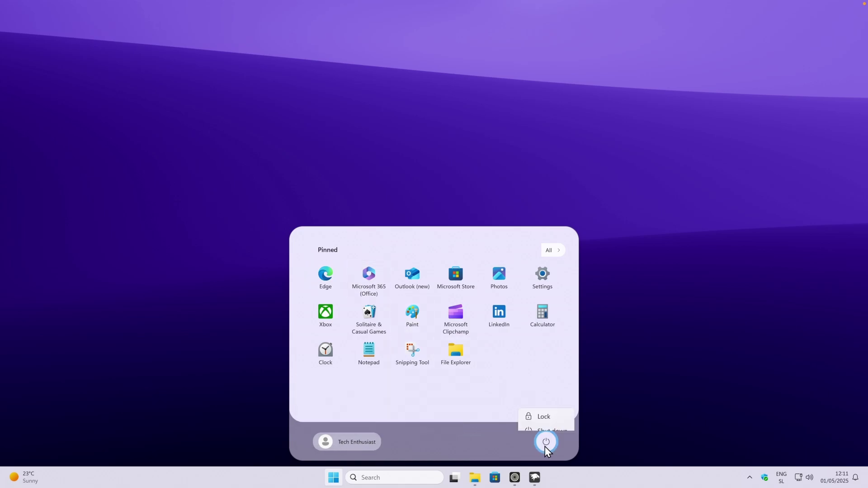
click(543, 446)
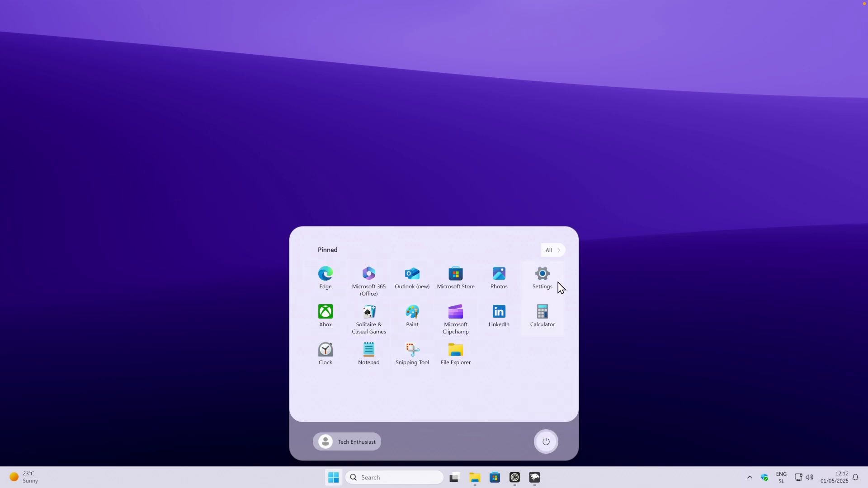
click(560, 252)
scroll(430, 361, down, 10)
scroll(432, 389, up, 8)
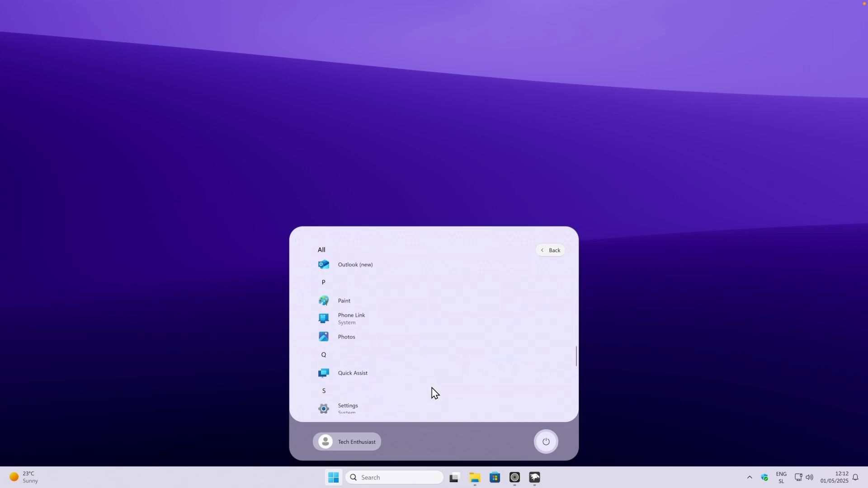
click(556, 252)
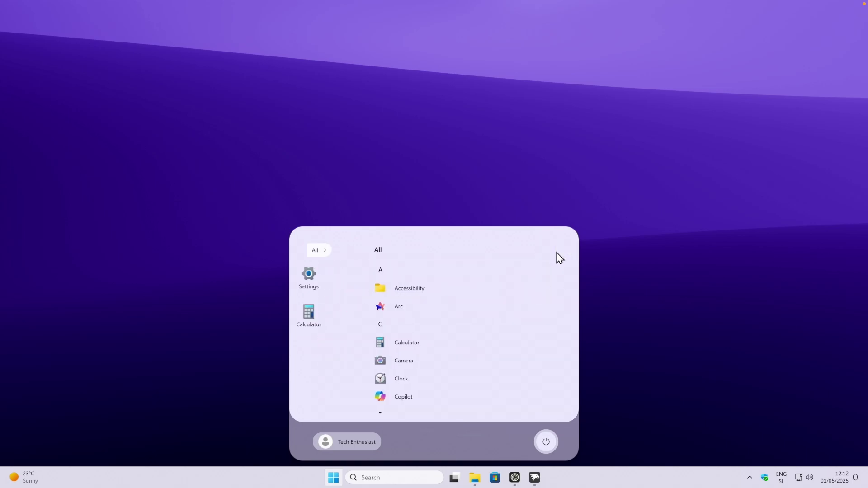
click(535, 476)
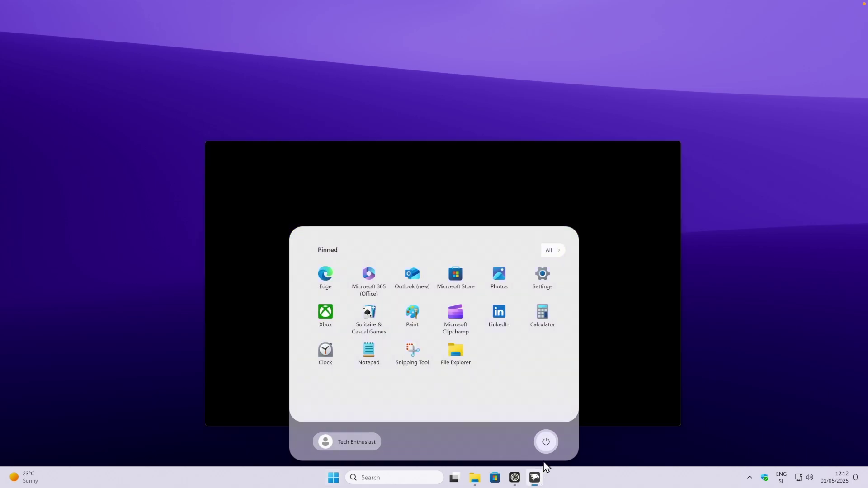
Step: Save RosePine as the Start Menu Styler theme and preview it in the Start menu
click(311, 322)
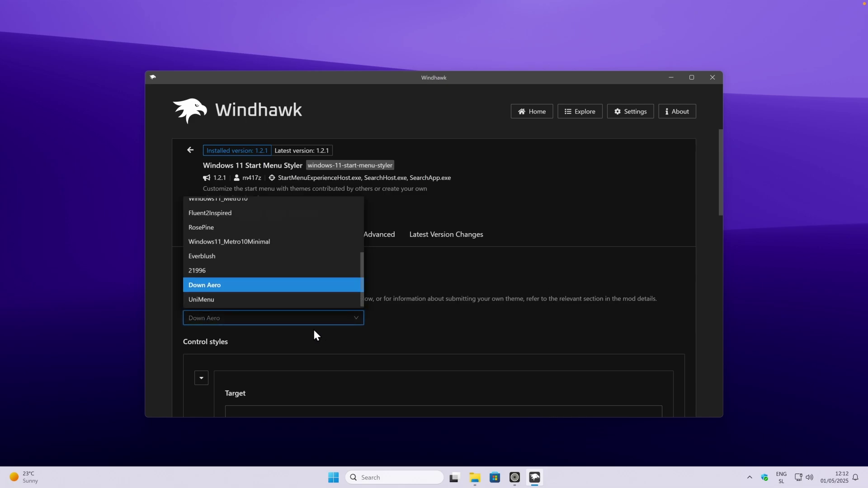
scroll(305, 268, up, 5)
click(220, 229)
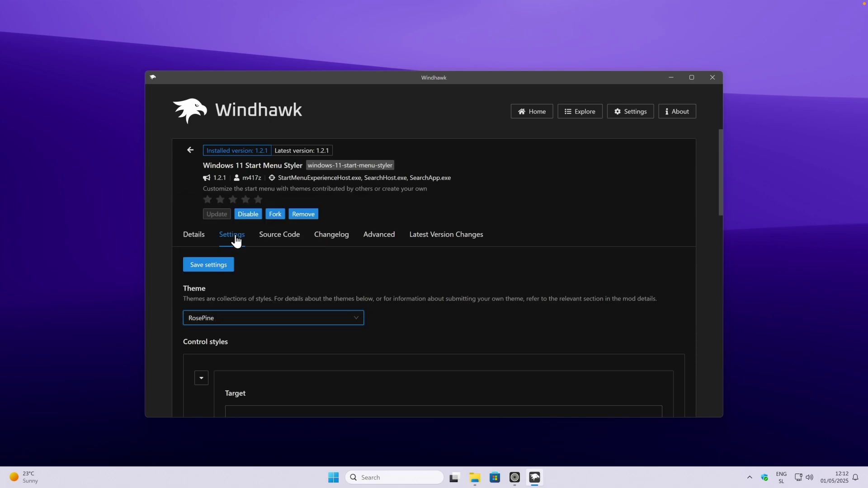
click(226, 269)
click(336, 477)
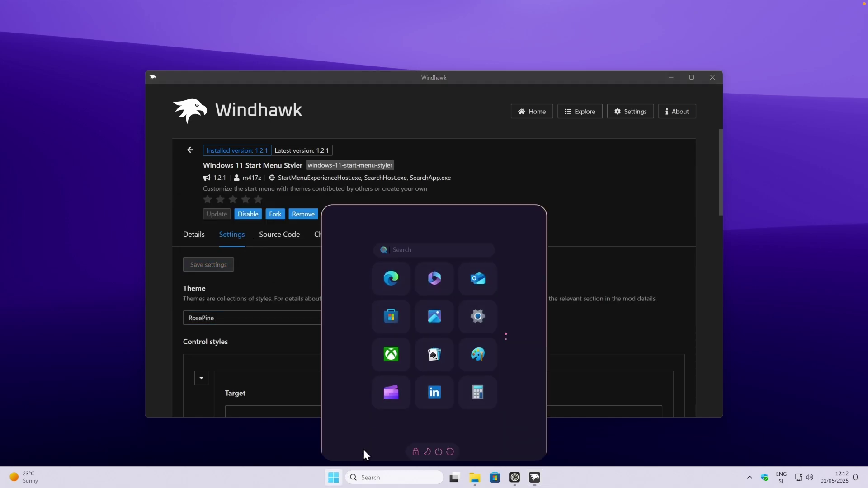
Step: Switch the theme to UniMenu, save it, and go back to the mod list
click(672, 77)
click(344, 318)
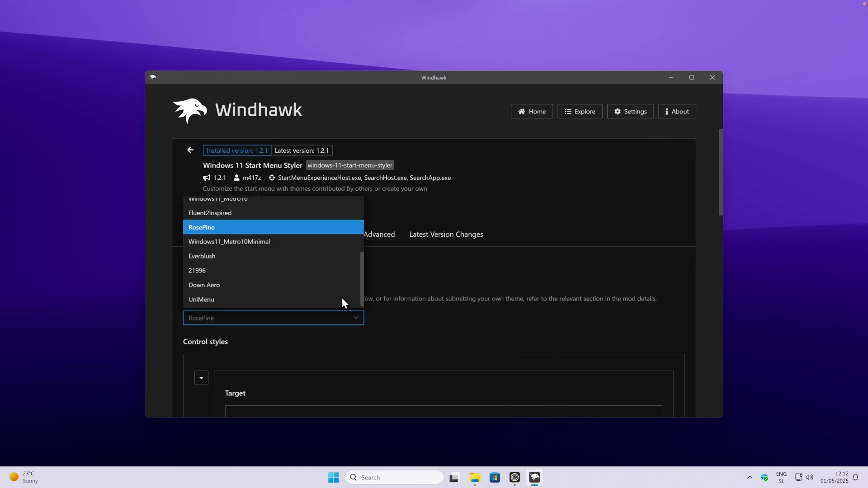
click(311, 300)
click(225, 267)
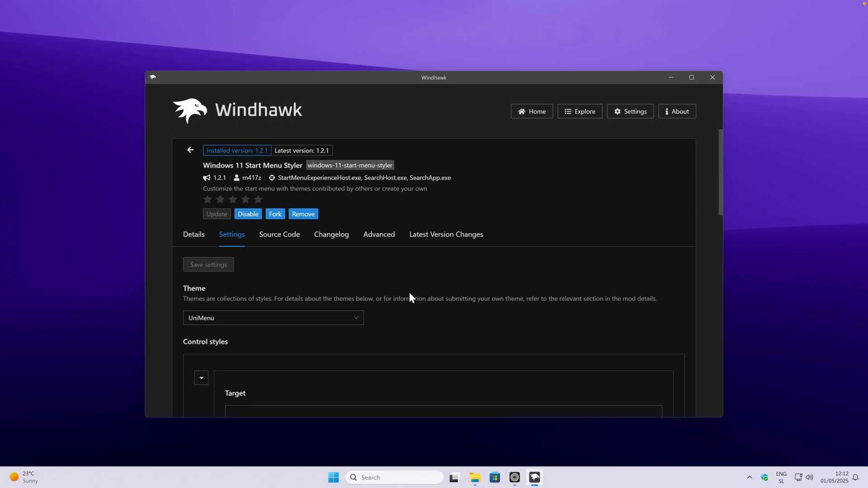
click(189, 151)
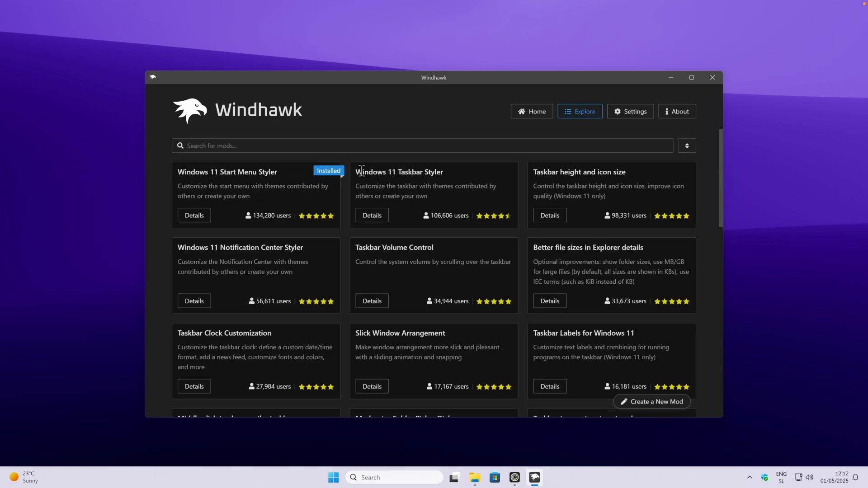
Step: Install the Windows 11 Taskbar Styler mod, version 1.3.10, from its details page
drag(357, 171, 389, 154)
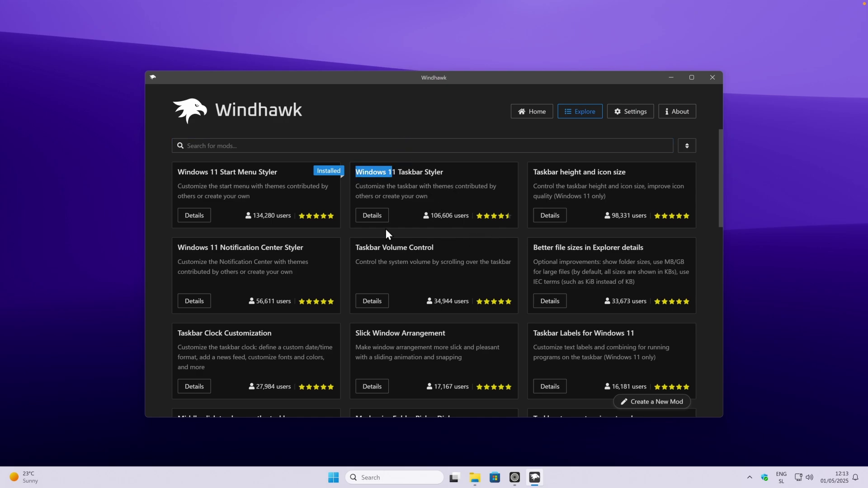
click(372, 215)
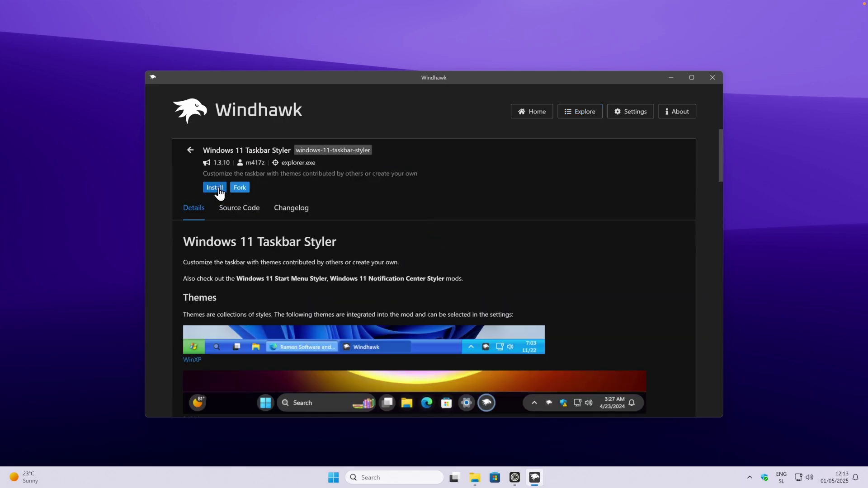
click(220, 187)
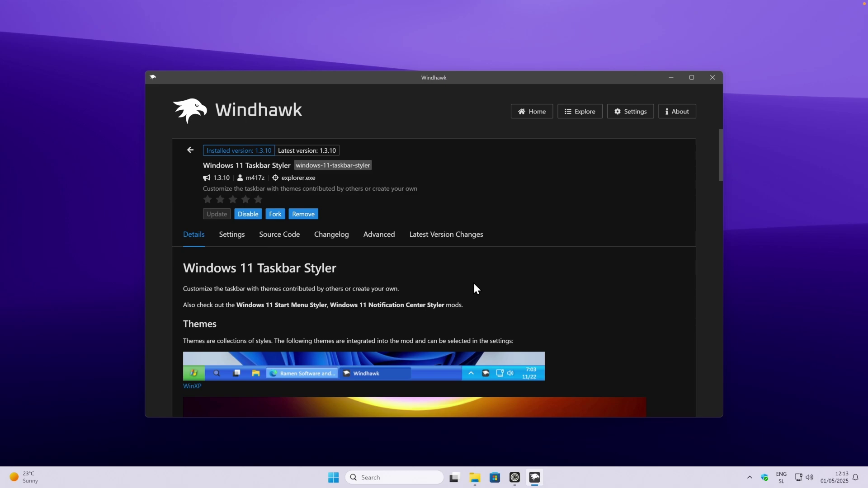
Step: Set the Taskbar Styler theme to TranslucentTaskbar and save the settings
click(231, 237)
click(306, 318)
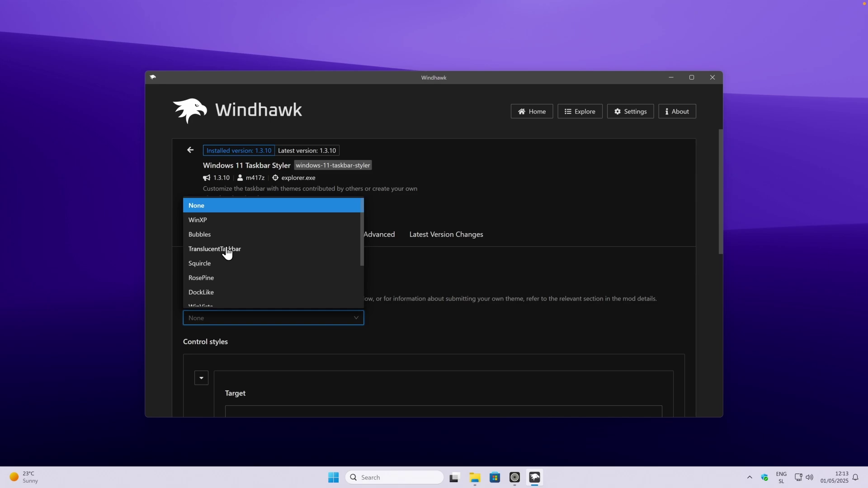
click(244, 249)
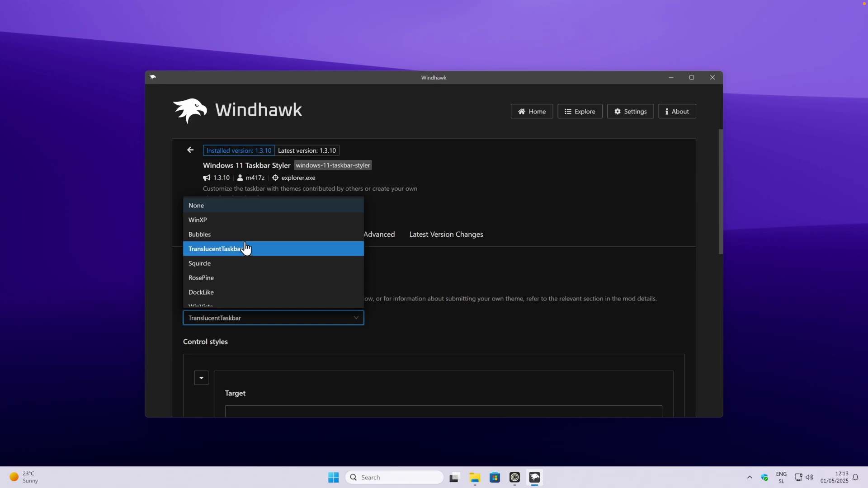
click(215, 270)
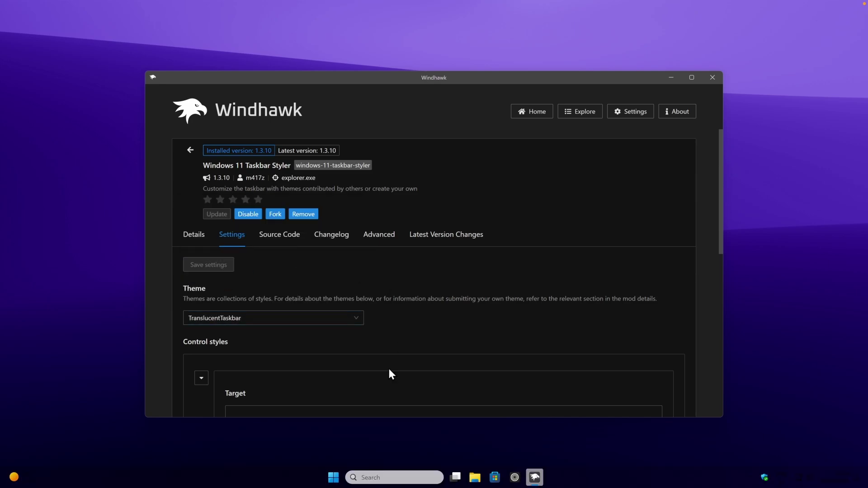
Step: Preview the Start menu with the new taskbar, then return to the Taskbar Styler theme list
click(334, 477)
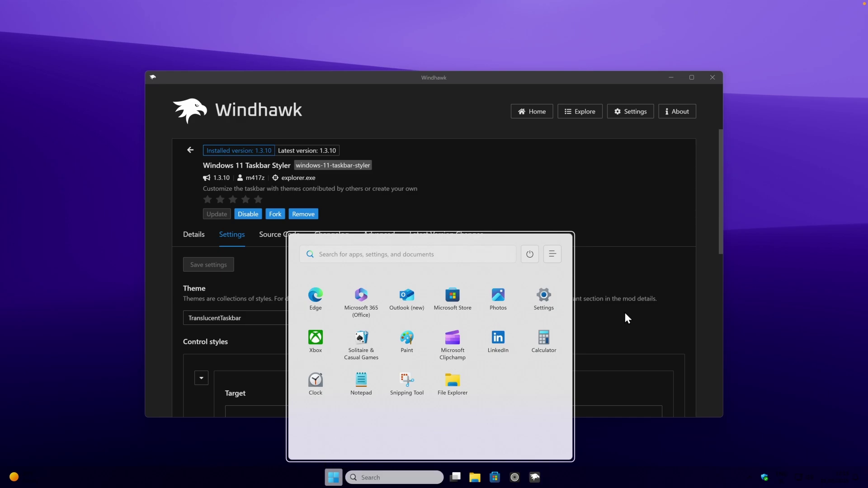
click(673, 292)
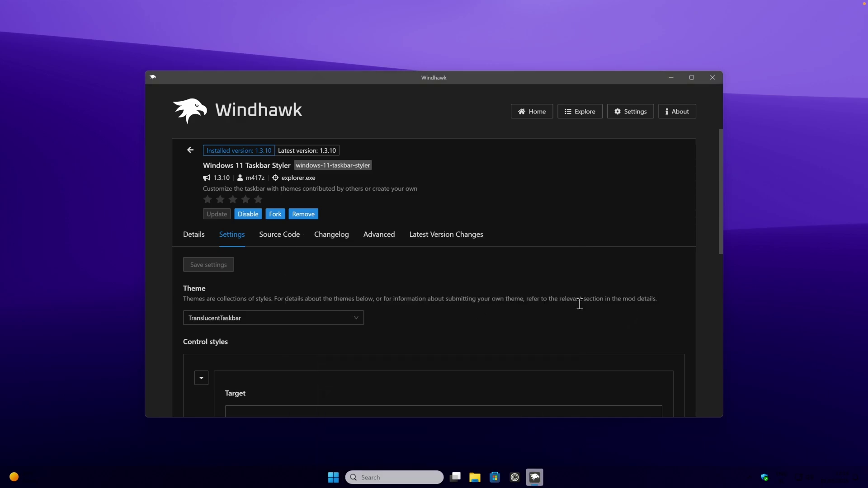
click(277, 319)
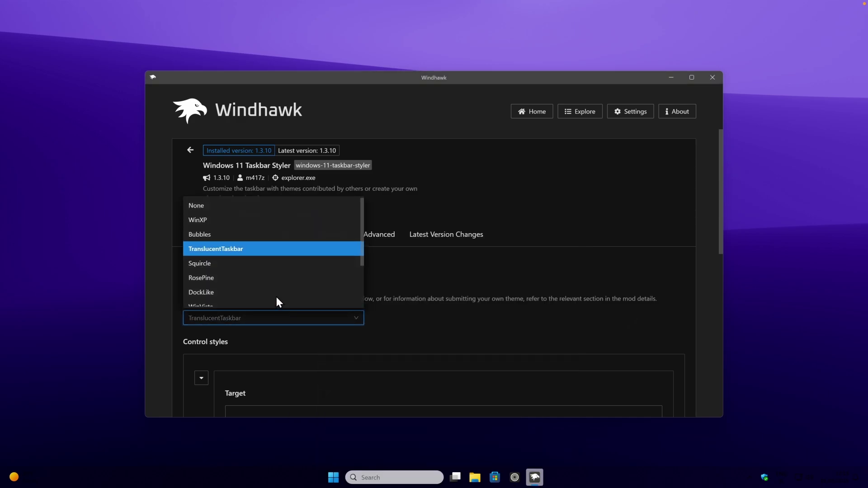
Step: Choose the DockLike taskbar theme and save the settings
click(231, 292)
click(222, 266)
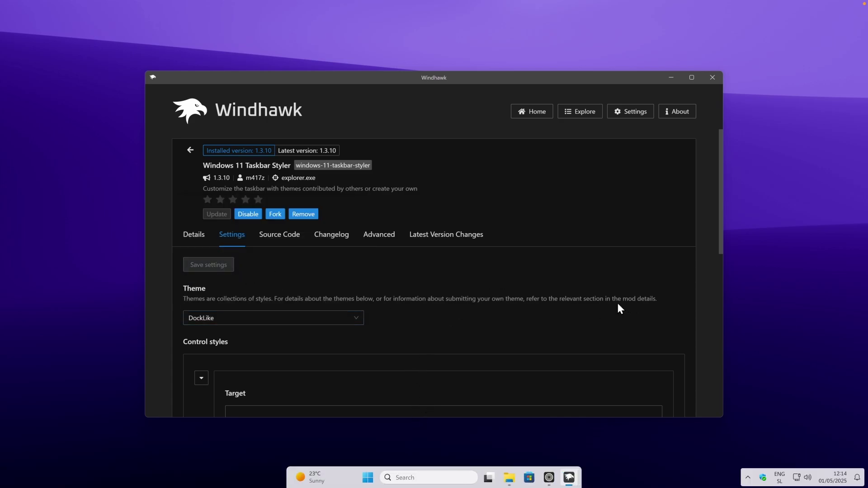
scroll(516, 284, down, 4)
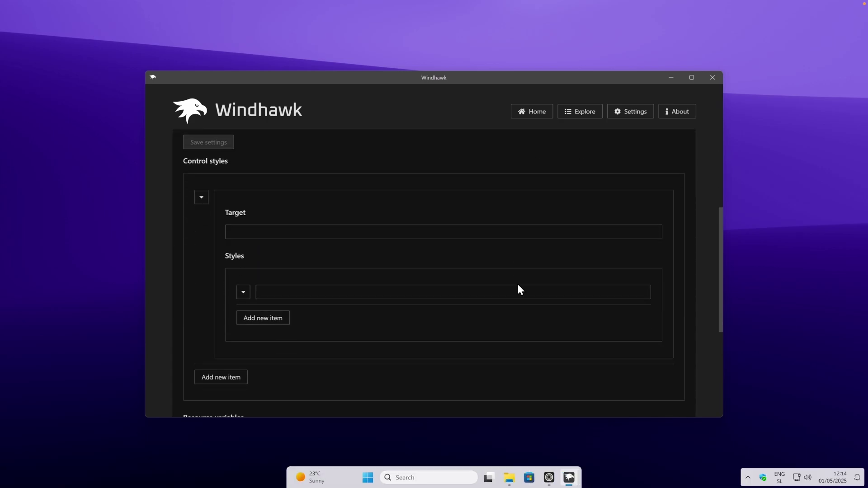
Step: Check the Start menu and hidden tray icons on the new dock-style taskbar
click(368, 477)
key(Escape)
click(748, 479)
click(748, 478)
scroll(498, 330, up, 5)
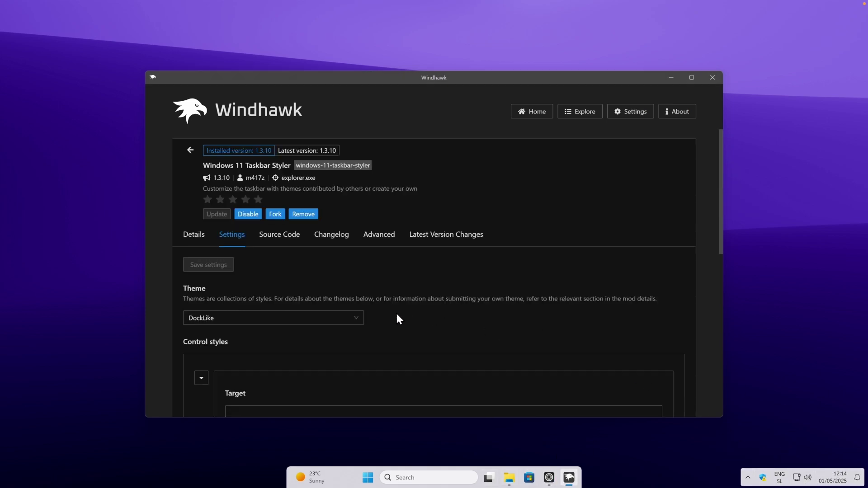
Step: Switch the taskbar theme to WinXP, save it, and preview its Start menu
click(349, 317)
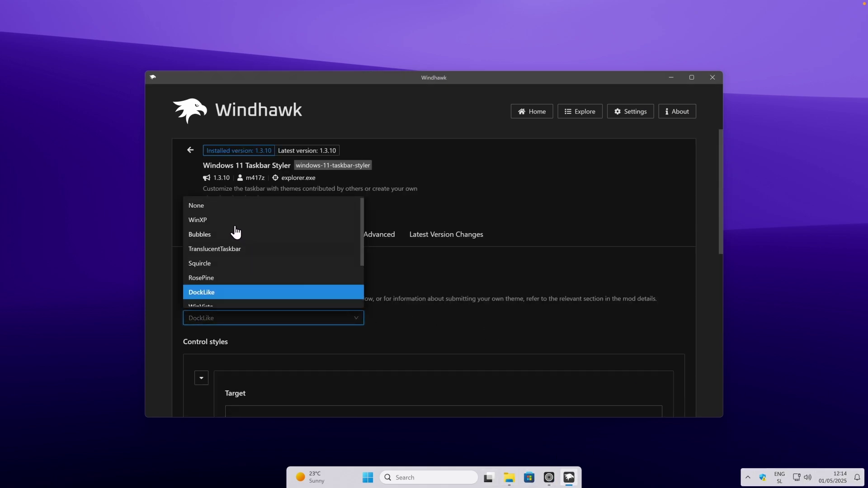
click(223, 221)
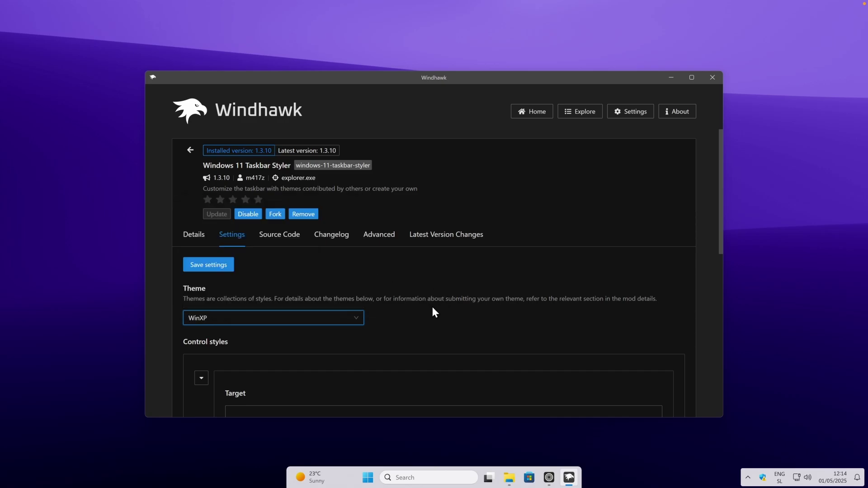
click(224, 268)
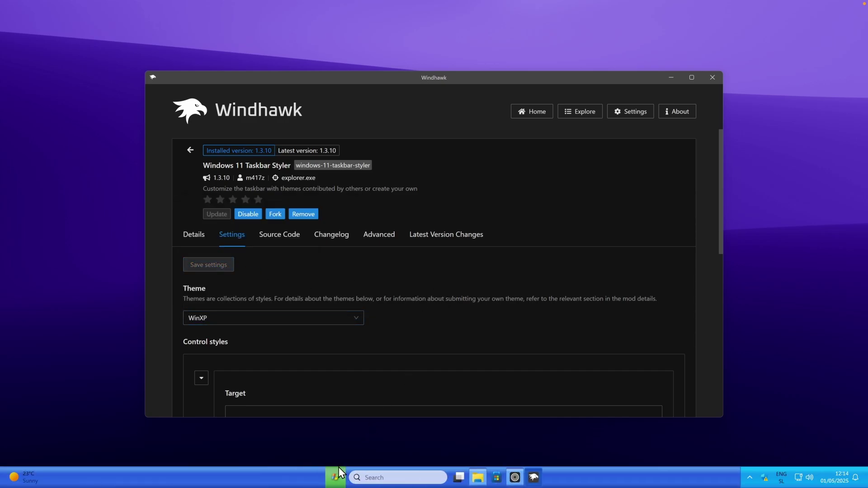
click(336, 474)
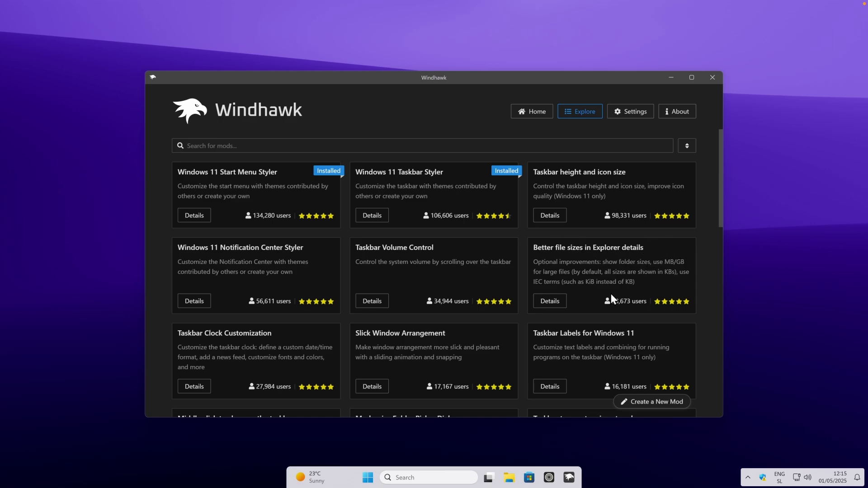
click(560, 301)
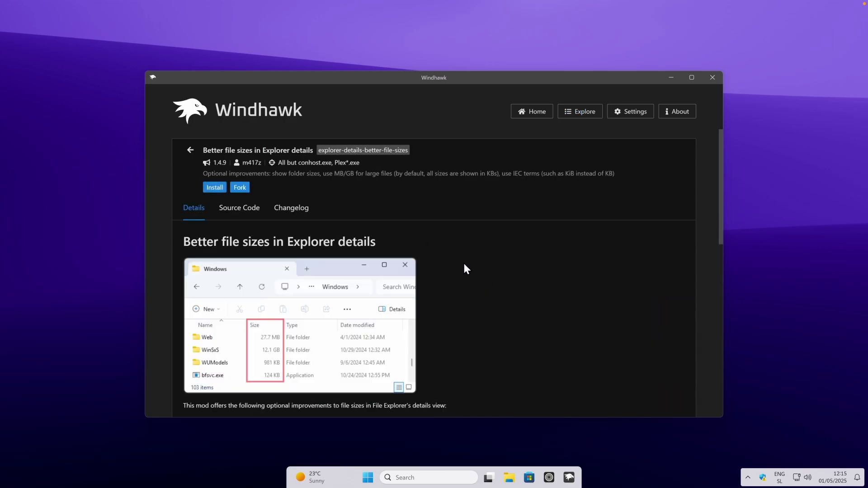
scroll(463, 261, down, 1)
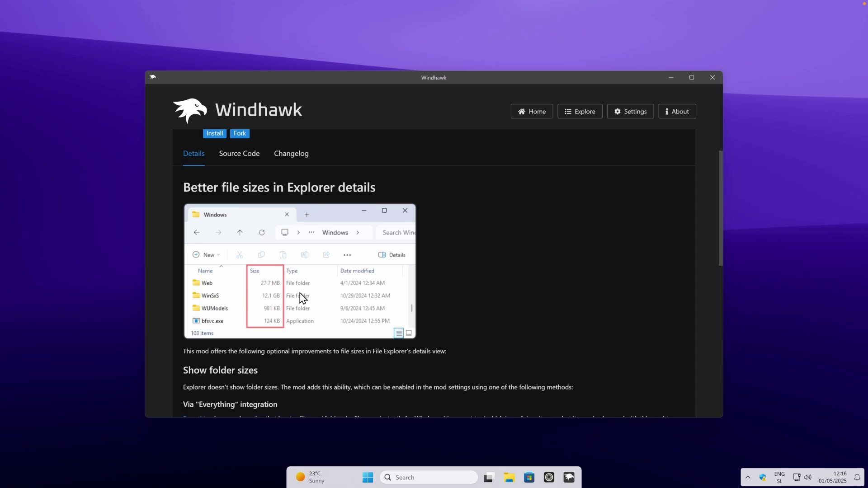
scroll(378, 269, down, 1)
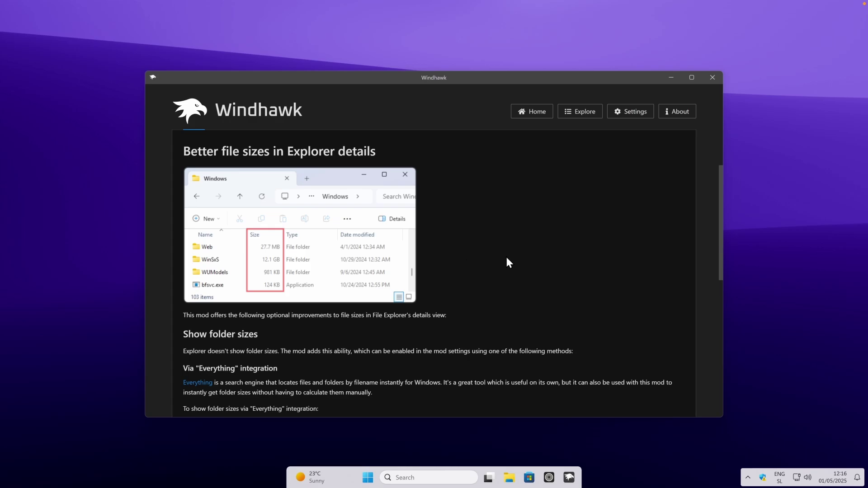
scroll(506, 256, up, 3)
scroll(440, 240, down, 4)
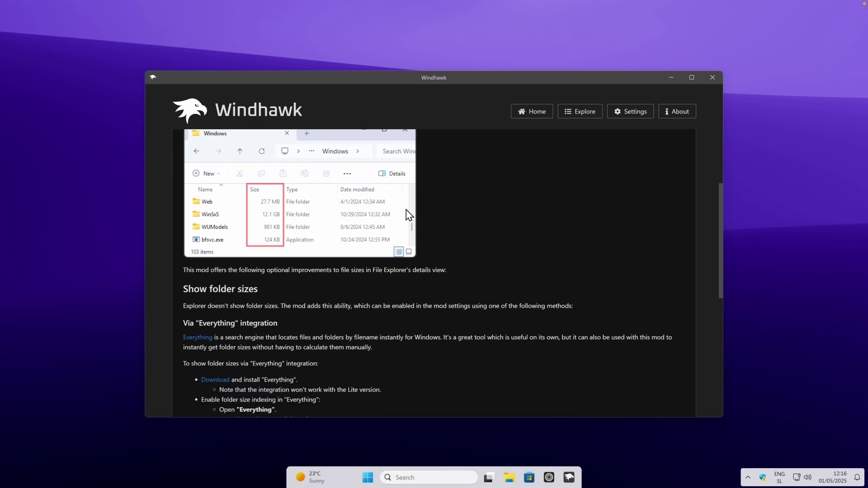
scroll(416, 211, up, 3)
click(191, 151)
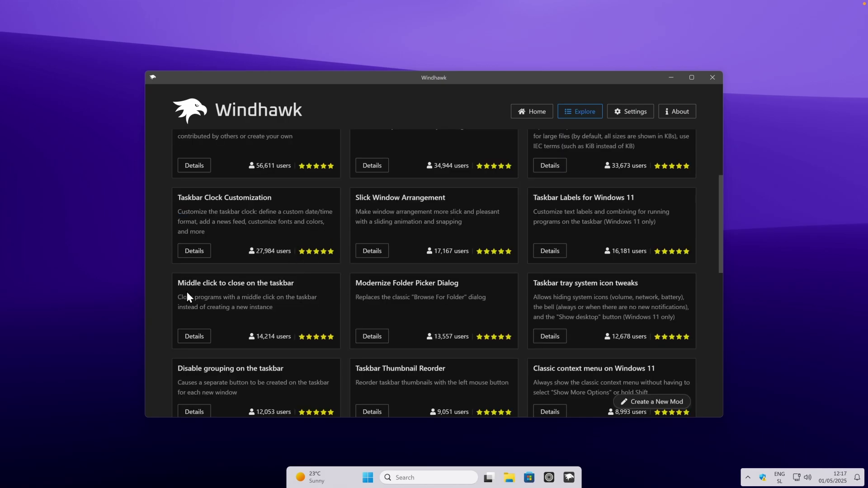
Step: View the Middle click to close mod page, then go back to Windhawk's Home page
click(205, 336)
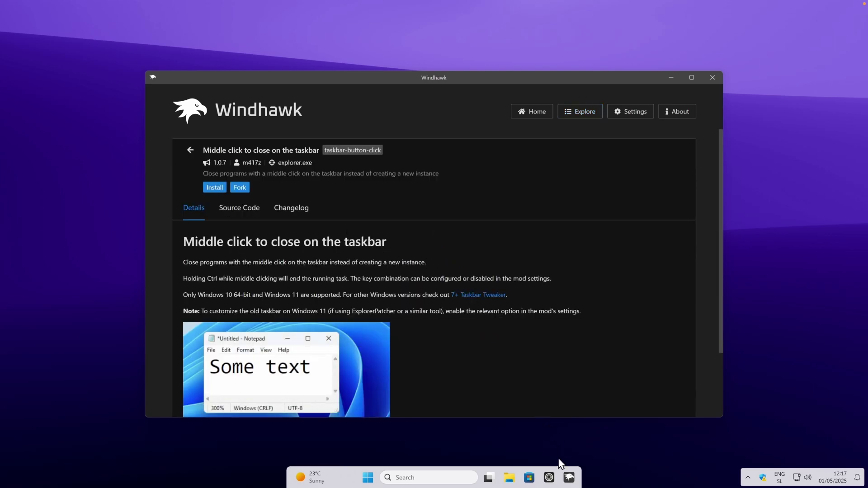
mouse_move(572, 481)
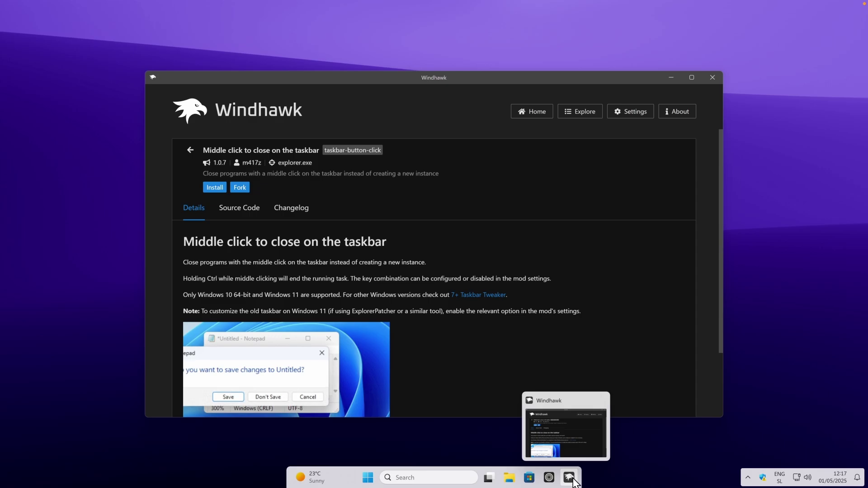
click(191, 155)
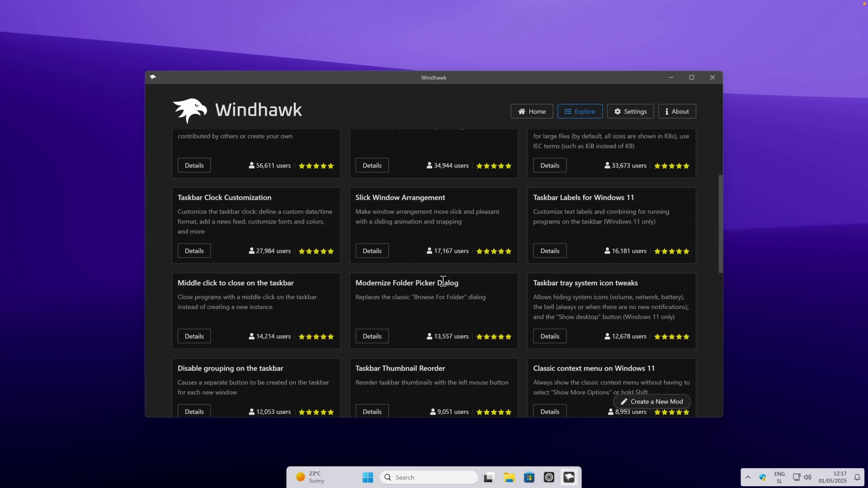
key(alt+Left)
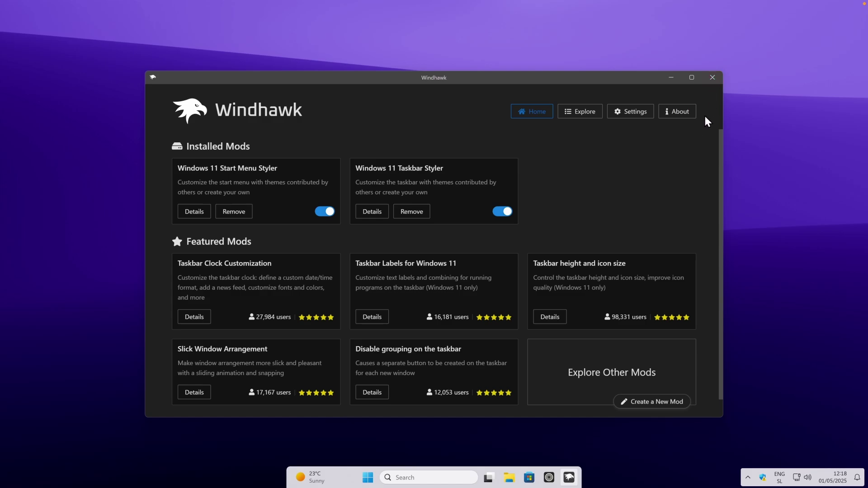
Step: Close the Windhawk window, check its tray icon menu, then bring up Windows search
key(alt+F4)
click(747, 478)
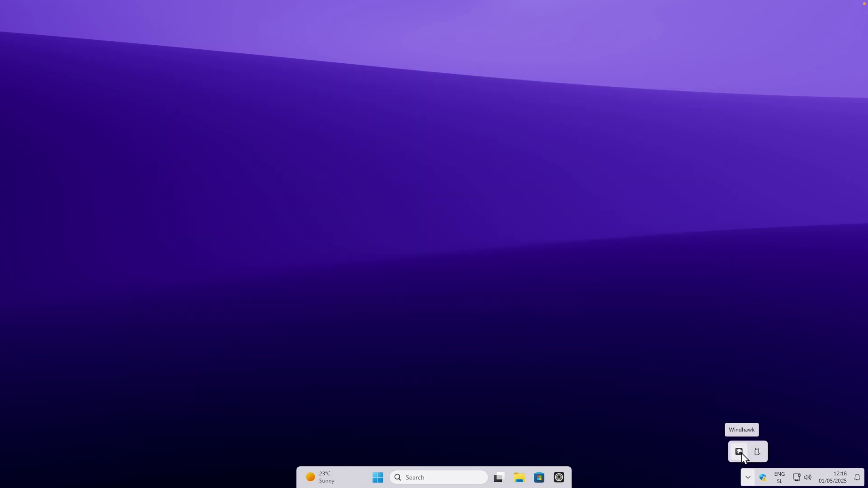
right_click(740, 451)
click(682, 410)
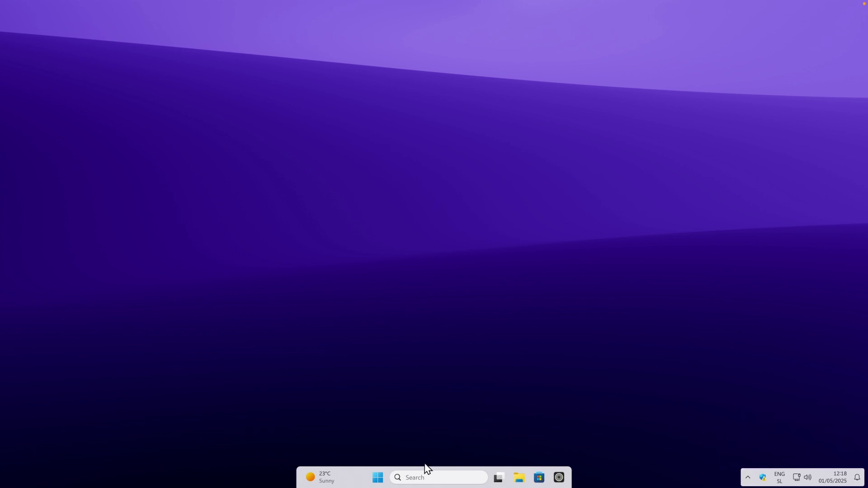
click(409, 470)
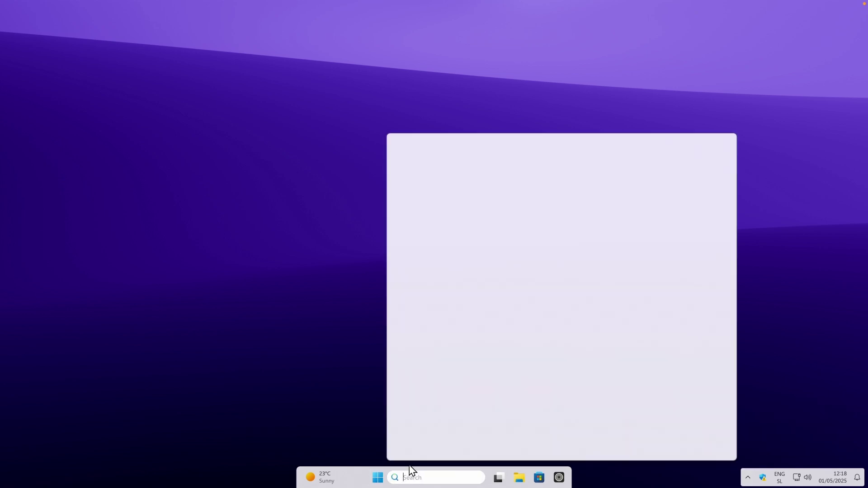
Step: Inspect the Windhawk (32 bit) process group's CPU and memory in Task Manager, then close it
click(411, 470)
key(ctrl+shift+Escape)
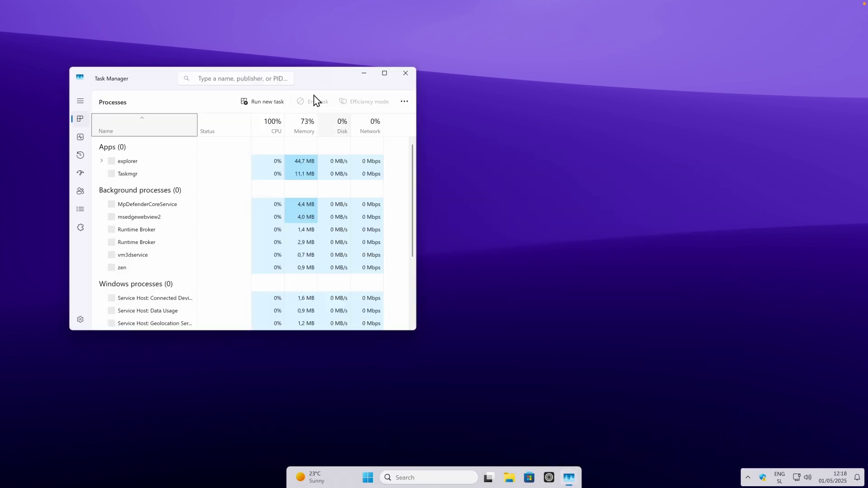
drag(324, 74, 474, 82)
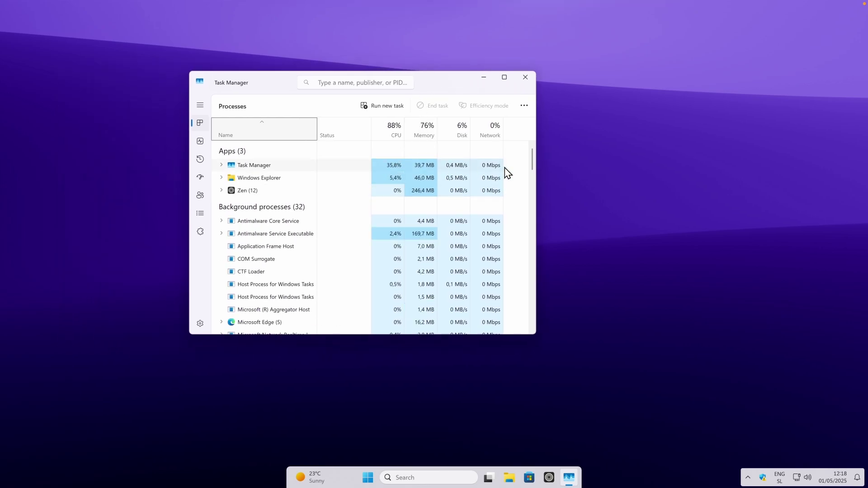
drag(533, 159, 533, 188)
click(315, 277)
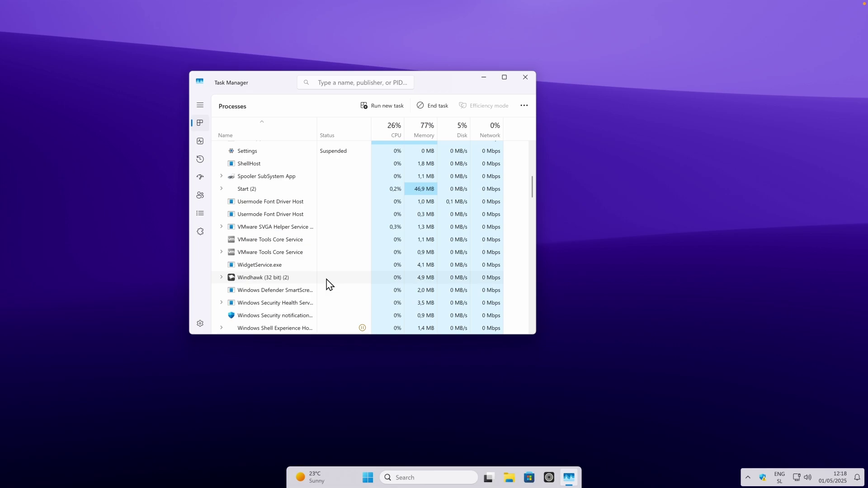
click(221, 277)
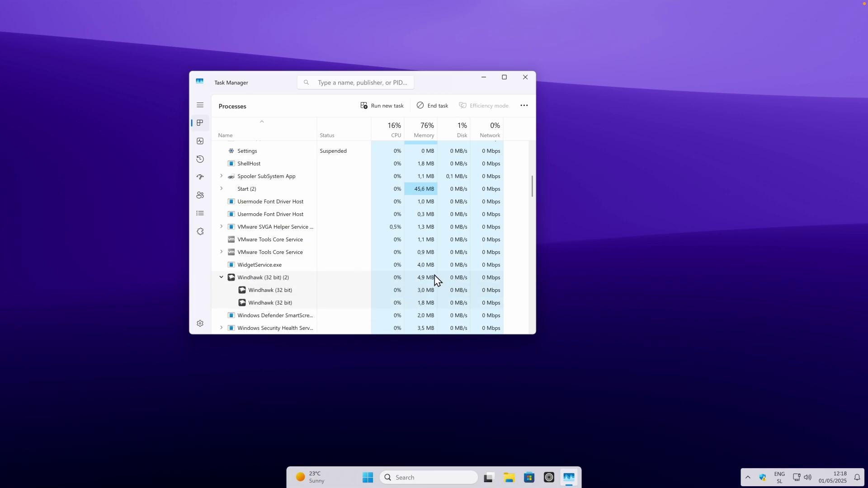
double_click(317, 282)
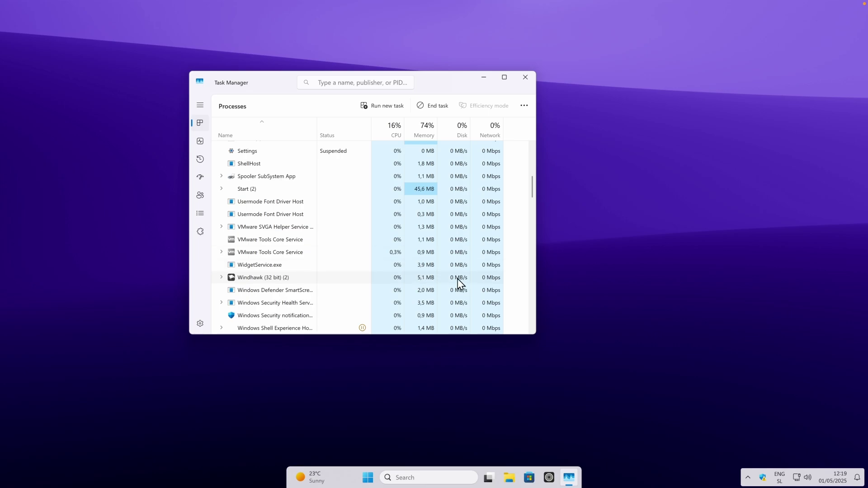
click(526, 79)
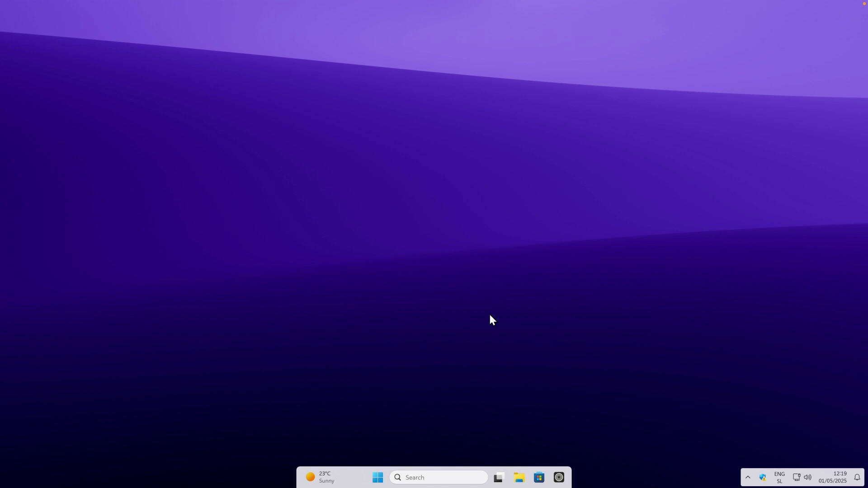
Step: Open the Start menu with the Windows key to view the restyled pinned apps
key(super)
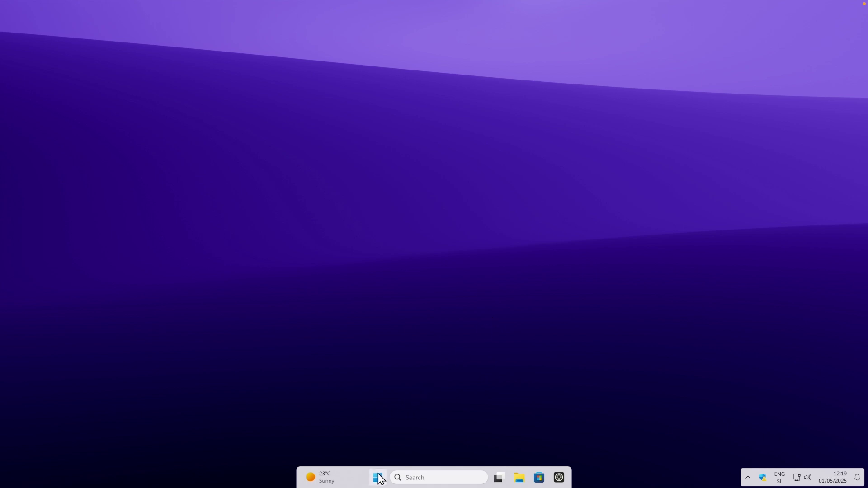